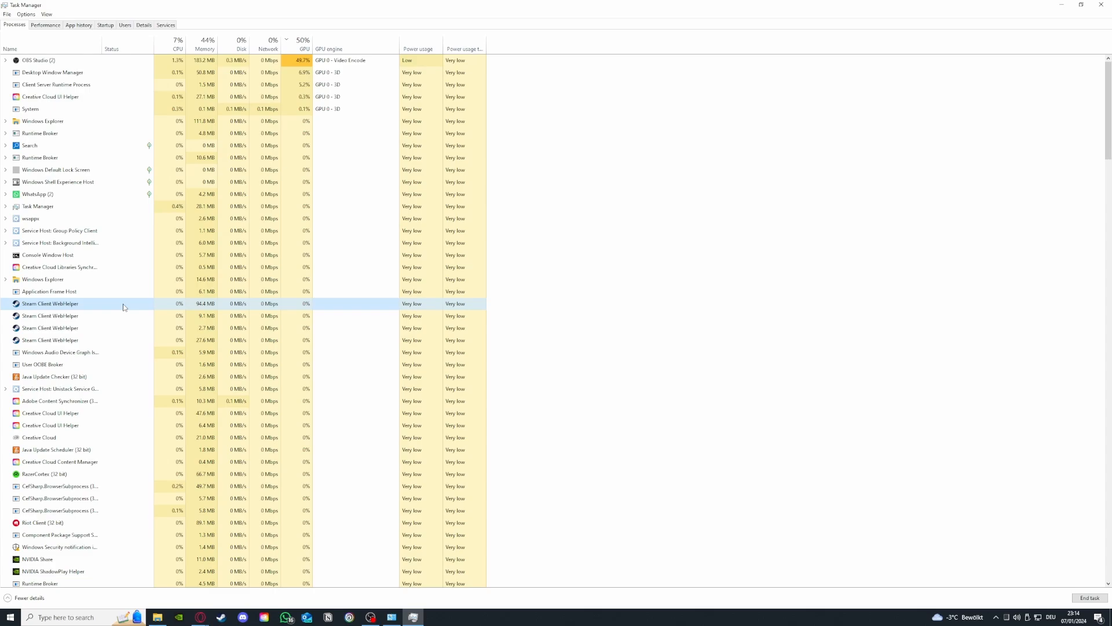
Step: End the highlighted Steam Client WebHelper background process
right_click(123, 306)
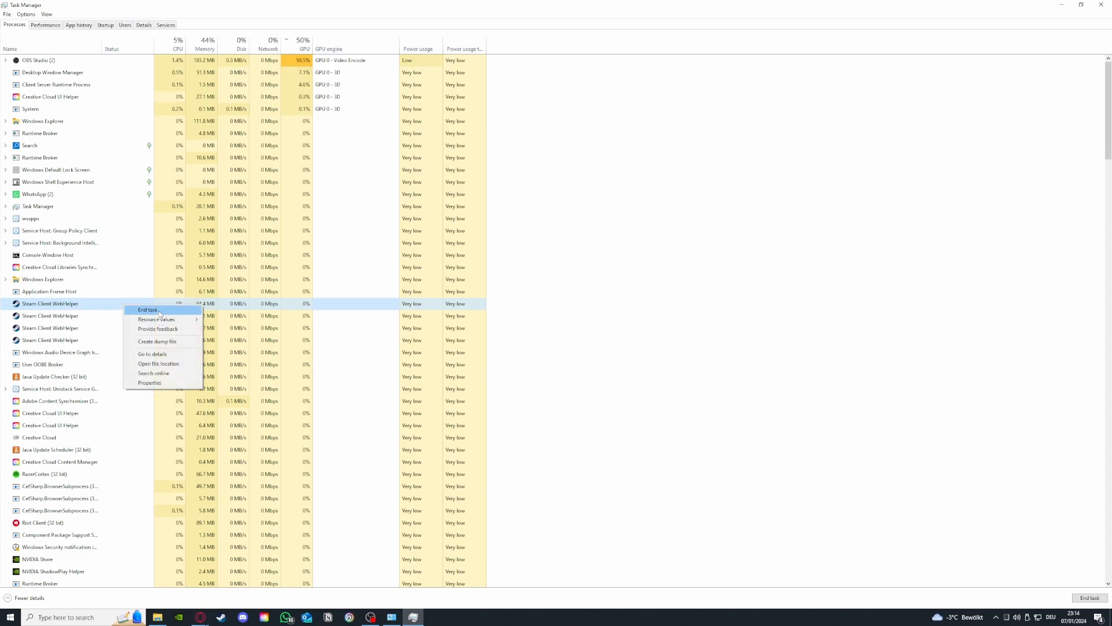
click(159, 313)
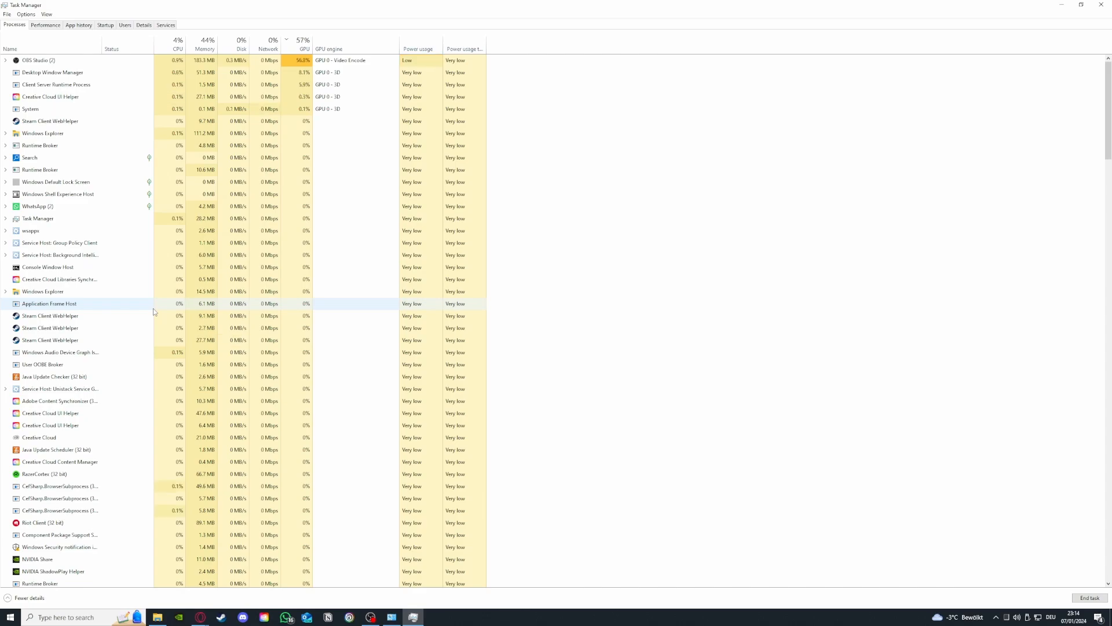
Step: Check the CPU and GPU performance graphs and look through the running processes for heavy resource use
click(60, 26)
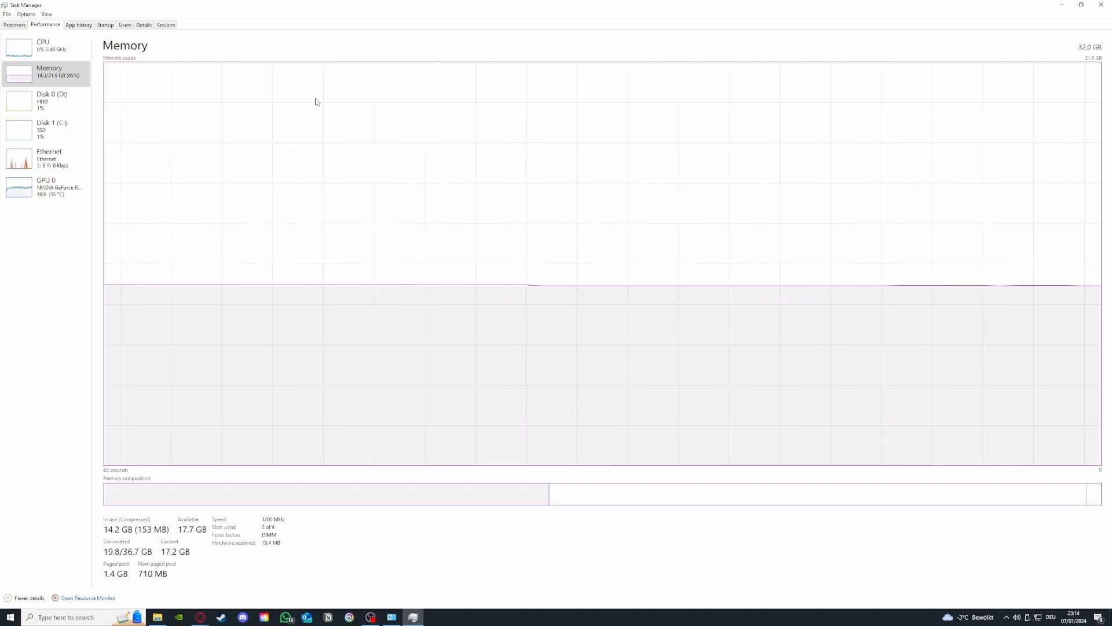
click(42, 61)
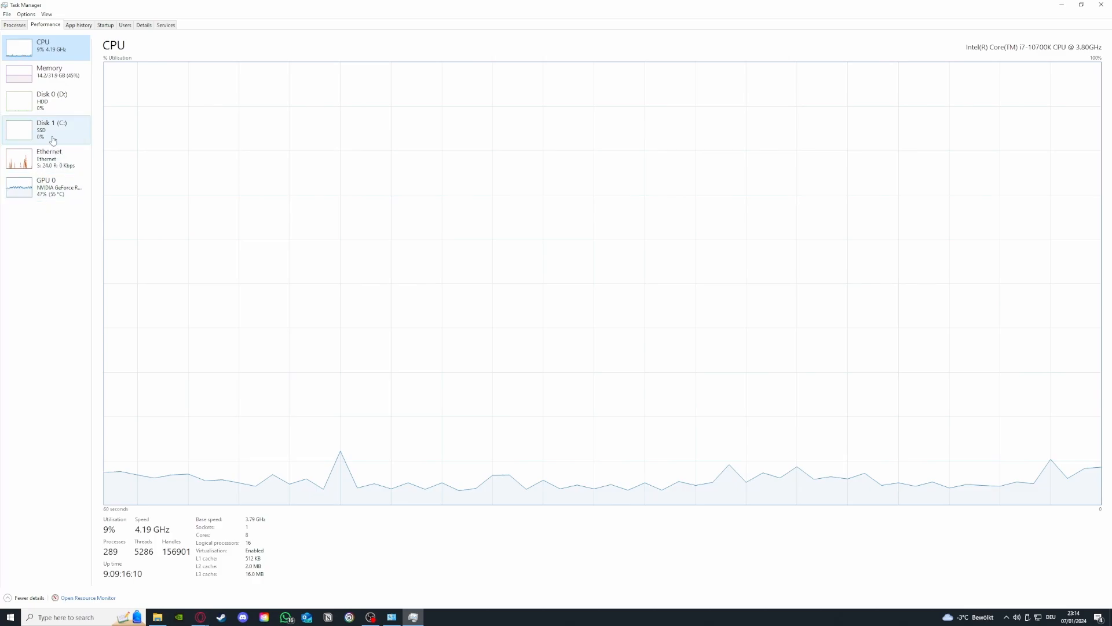
click(46, 187)
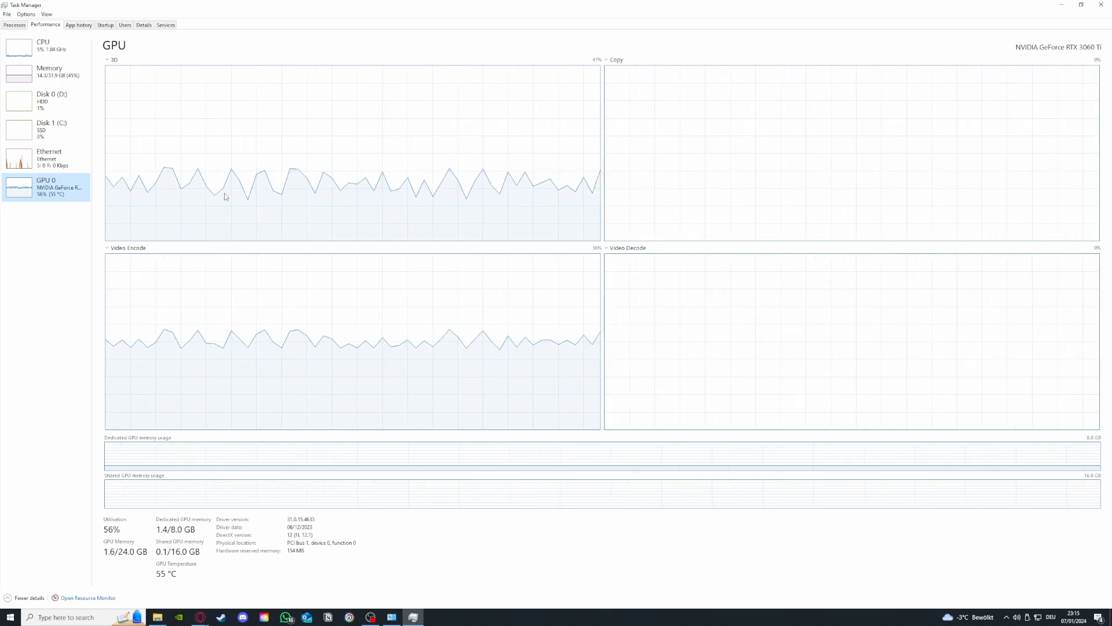
click(12, 25)
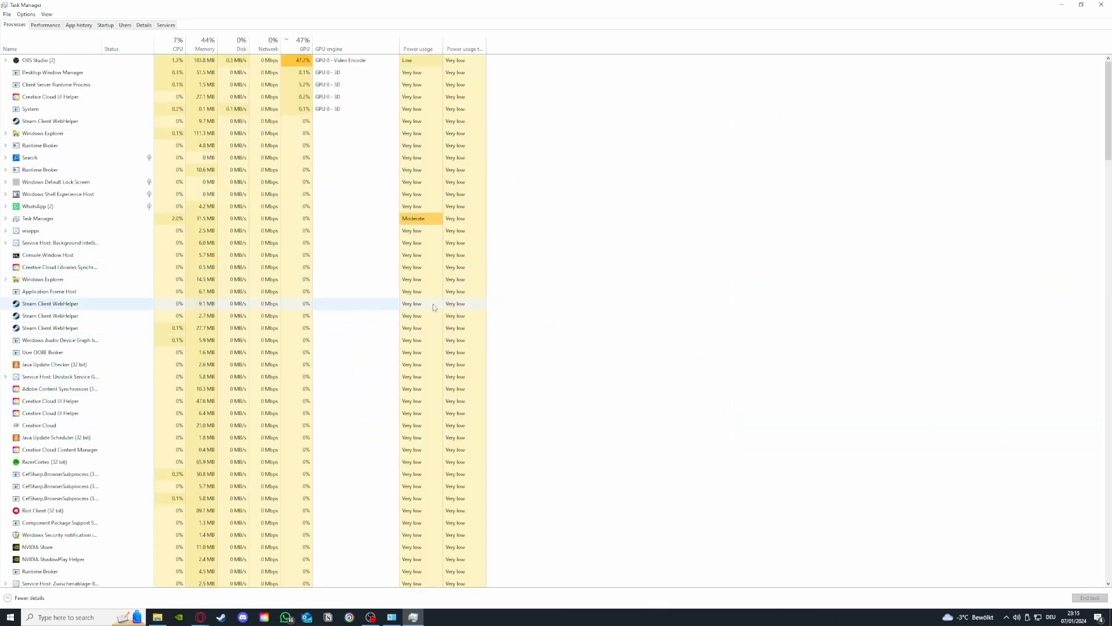
scroll(120, 319, down, 2)
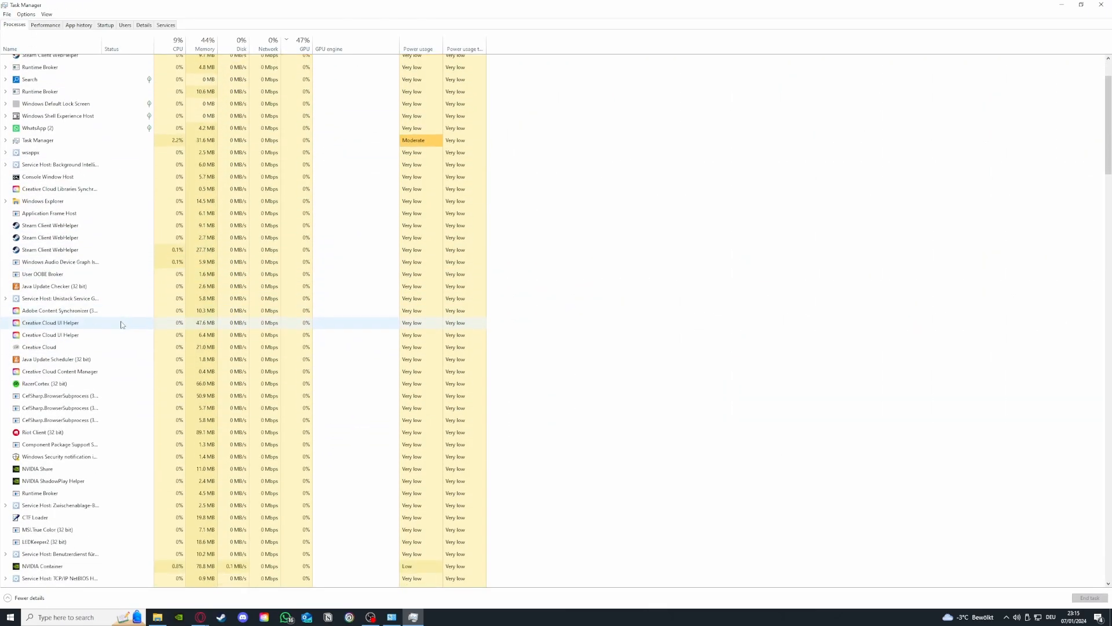
scroll(137, 322, up, 2)
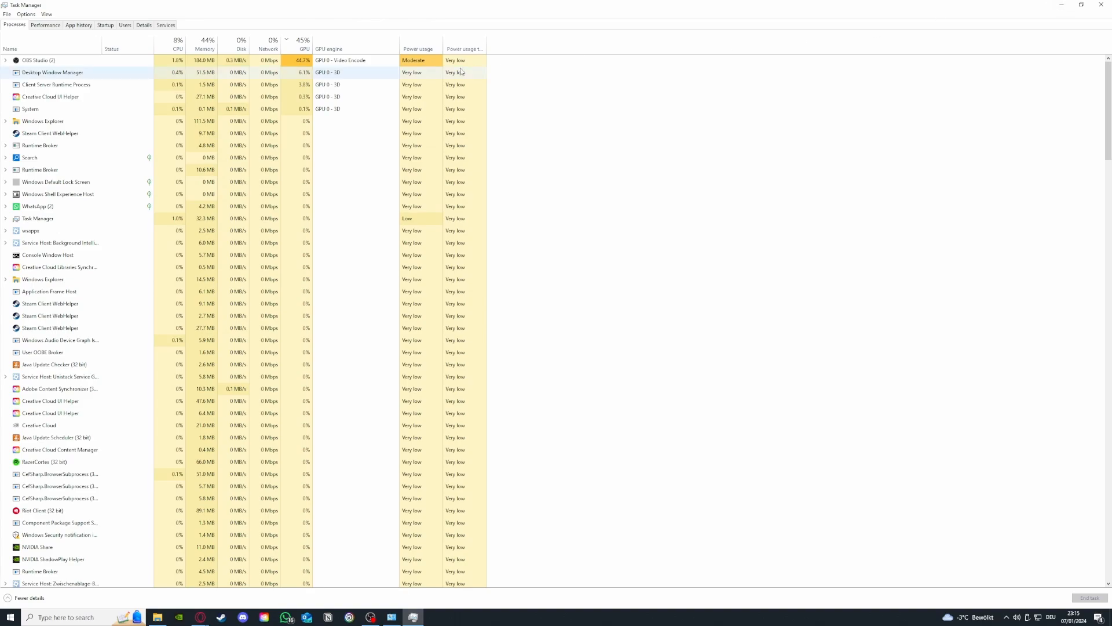
Step: Review the app history and the startup programs, including the options for Parsec and iCUE, and close Task Manager
click(81, 27)
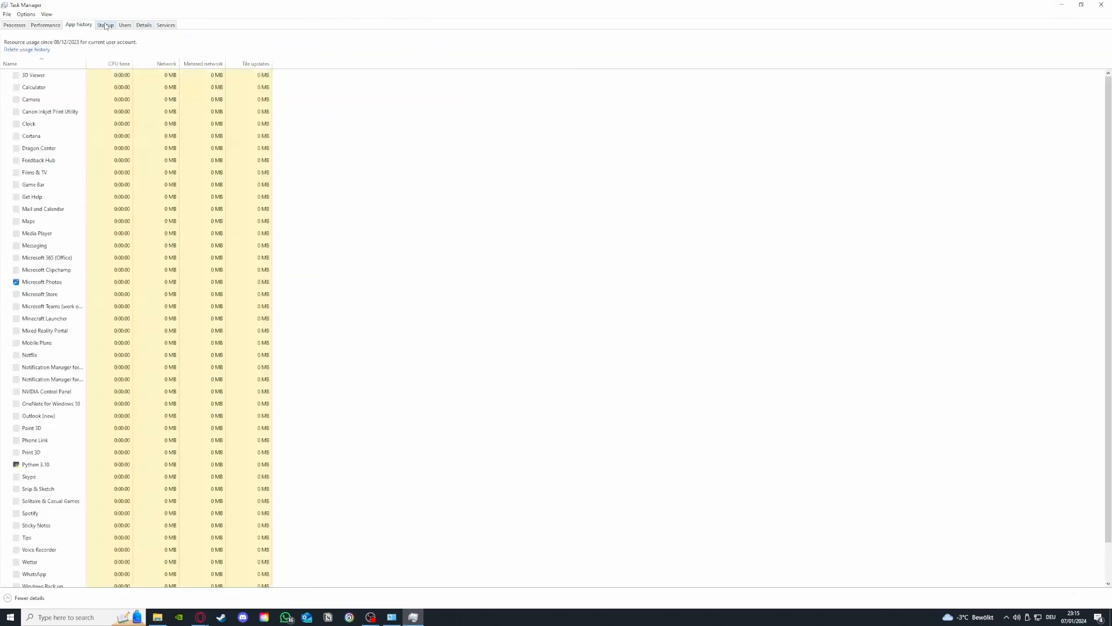
click(106, 25)
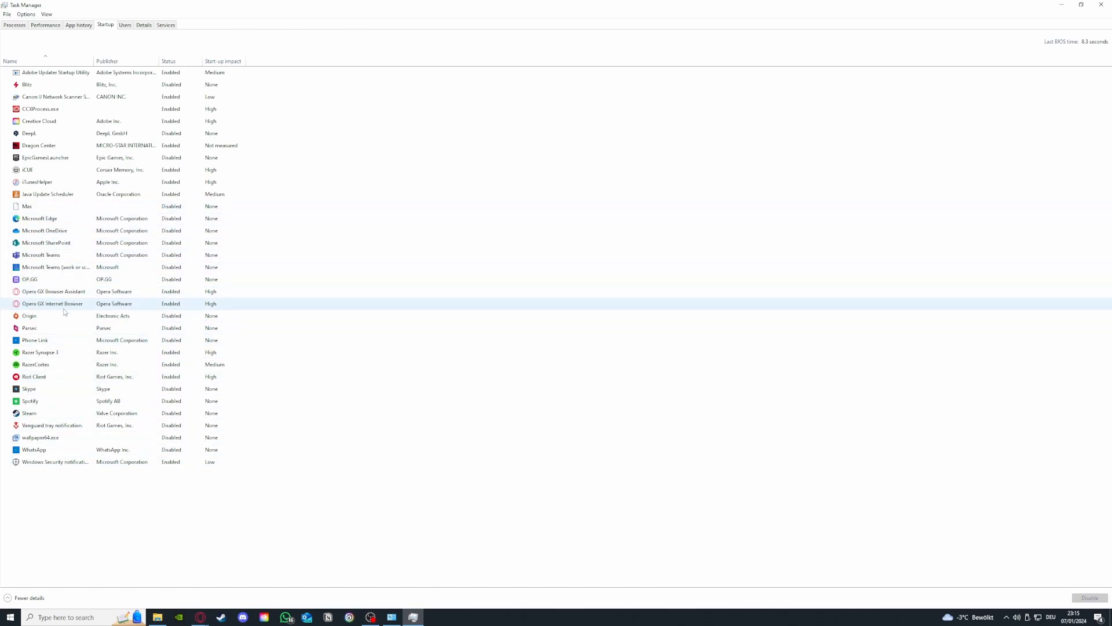
click(61, 328)
right_click(72, 329)
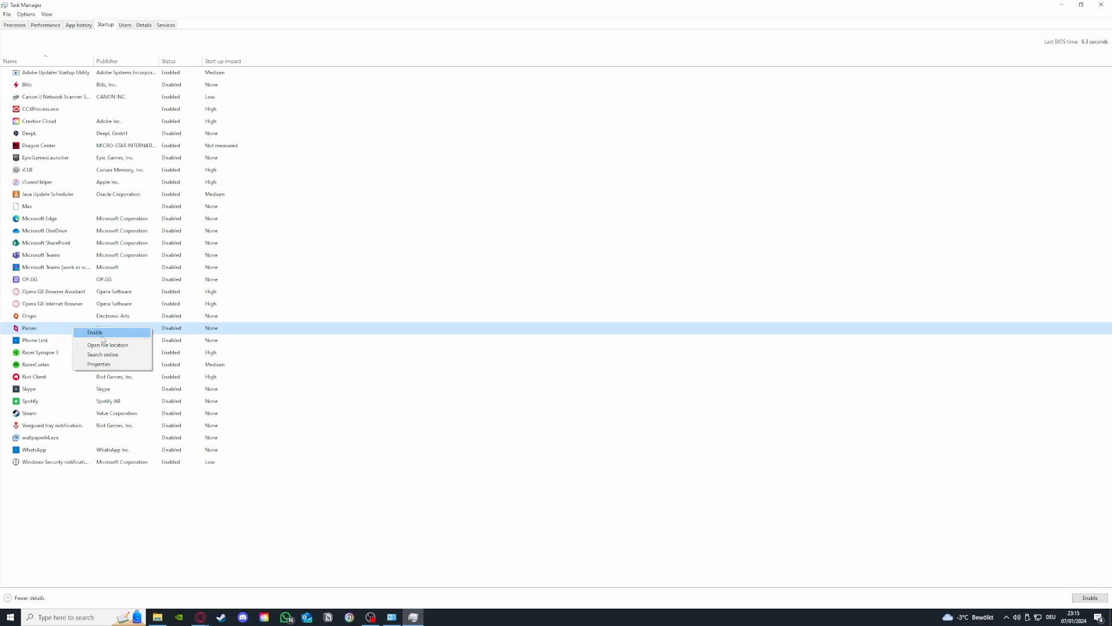
click(104, 172)
right_click(65, 173)
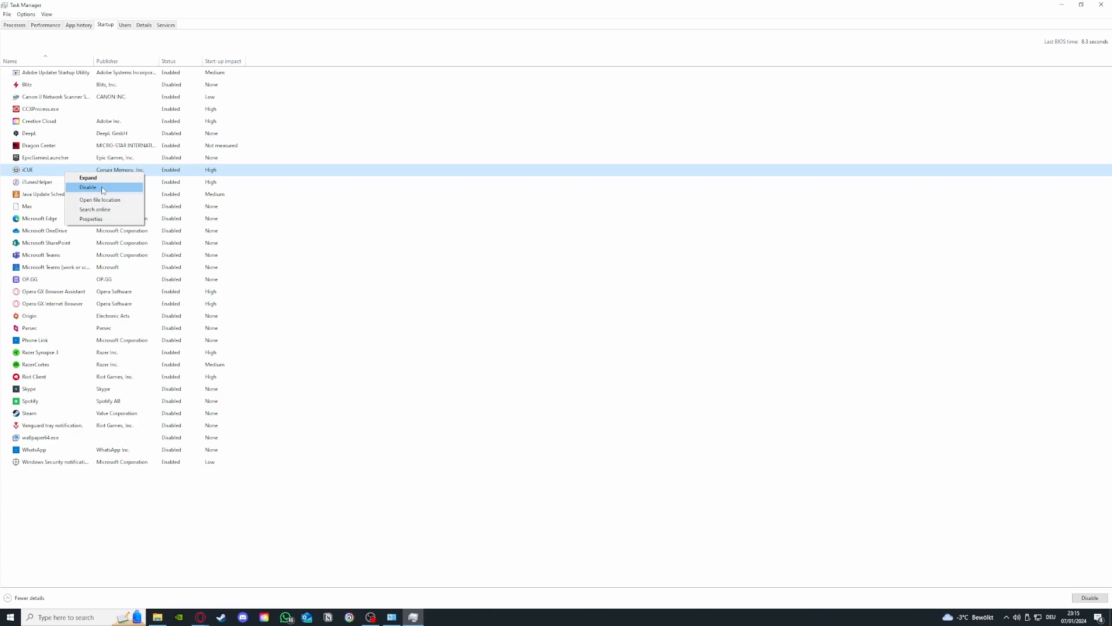
click(119, 187)
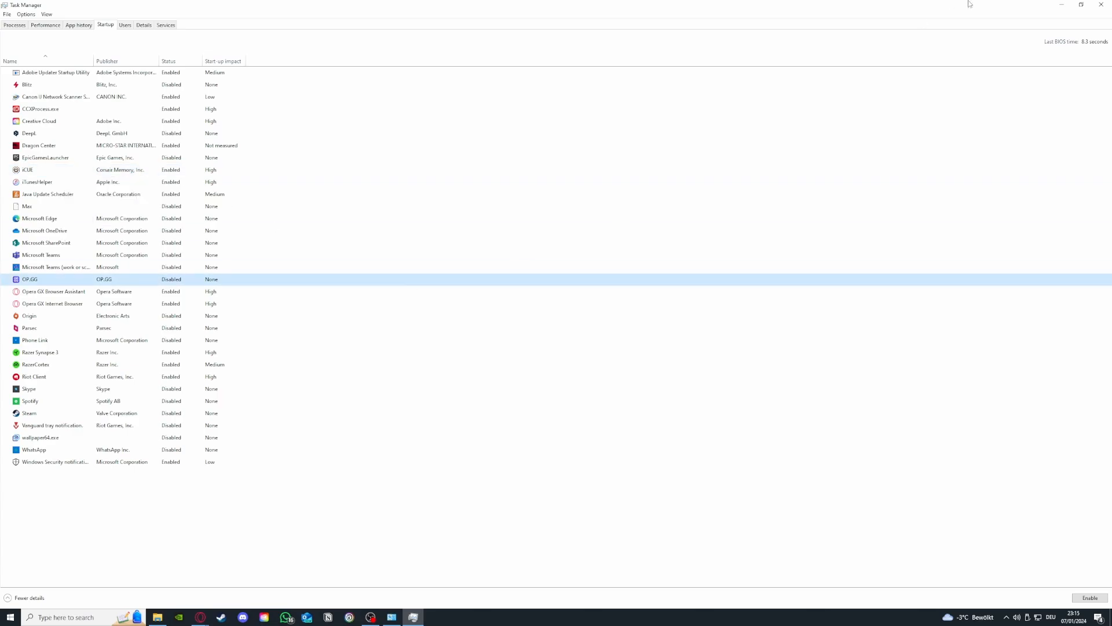
click(1101, 4)
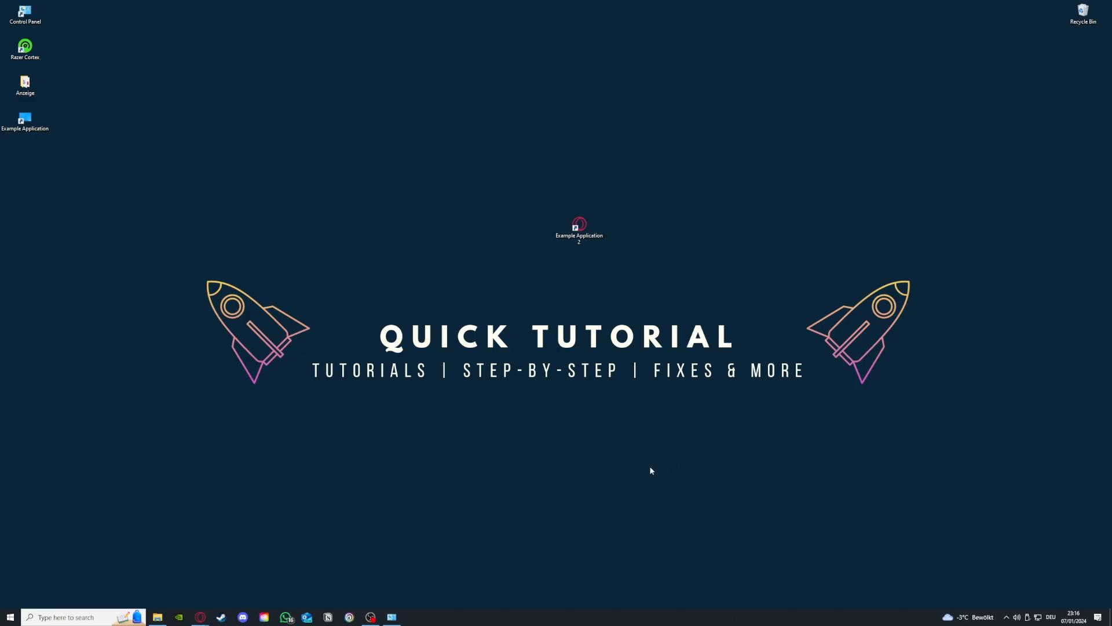
Step: Open Task Manager again and enlarge its window so that all process columns fit
right_click(506, 622)
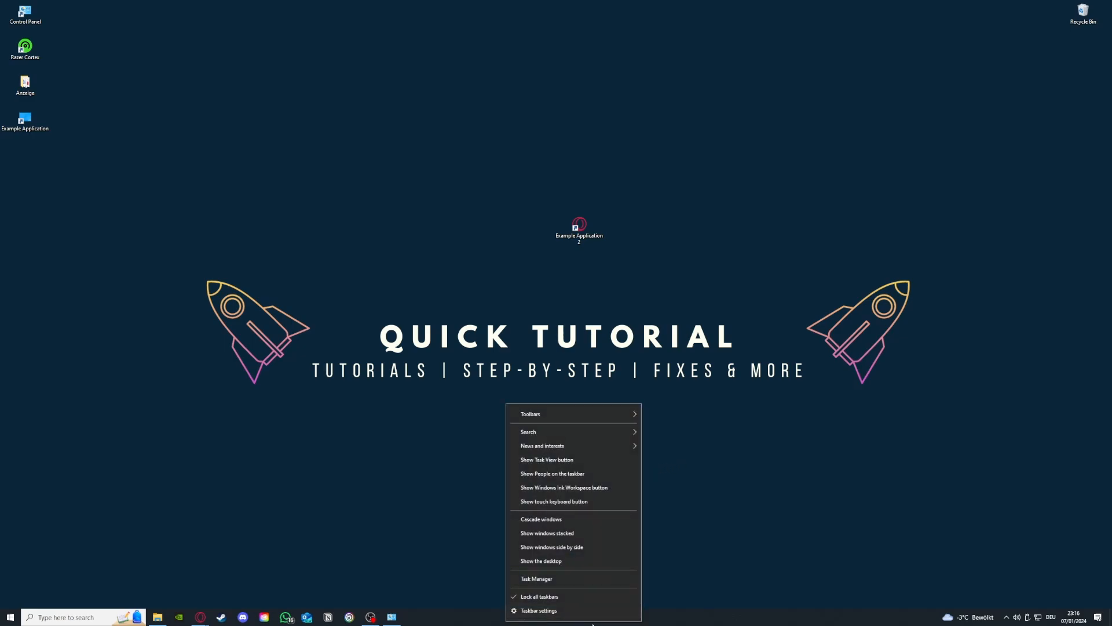
click(537, 579)
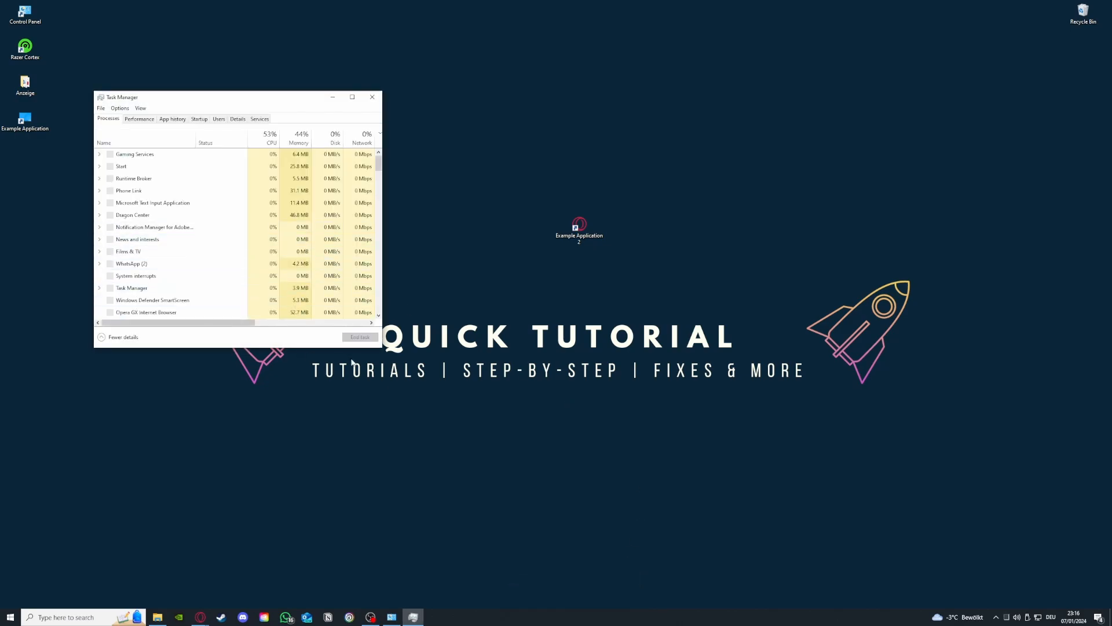
drag(377, 348, 723, 496)
click(246, 300)
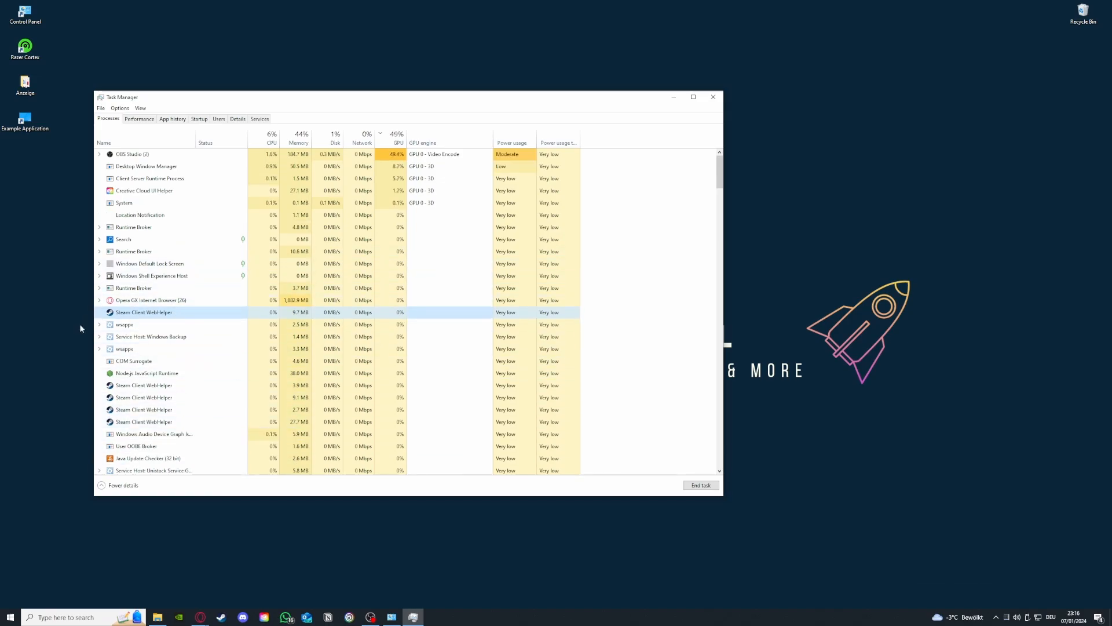
Step: Look through the individual Steam Client WebHelper processes in the list and close Task Manager
scroll(127, 366, down, 3)
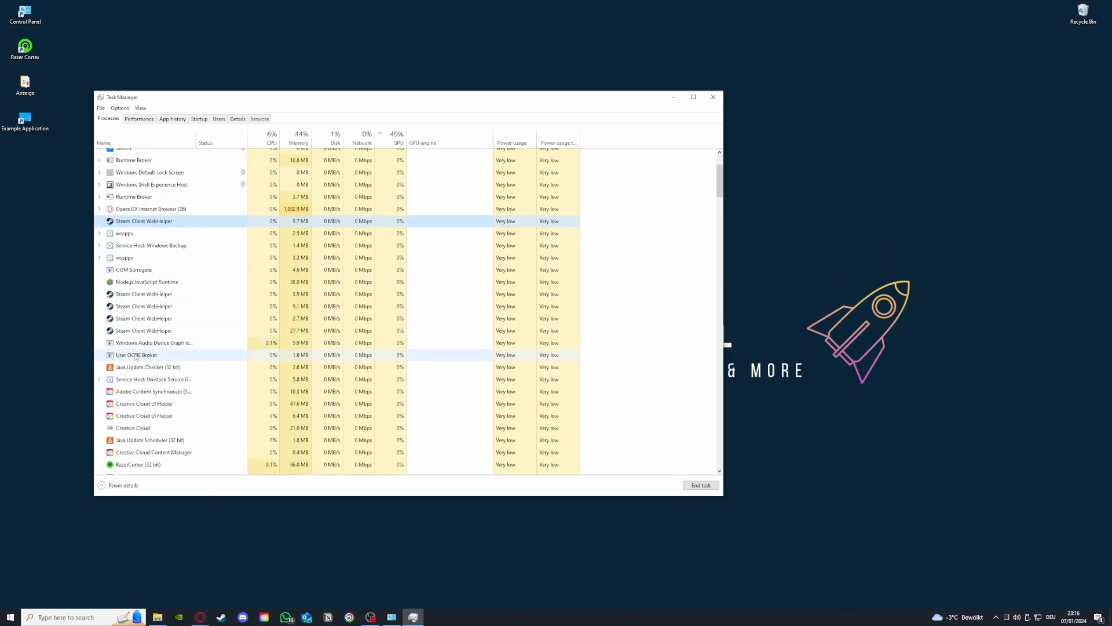
click(132, 293)
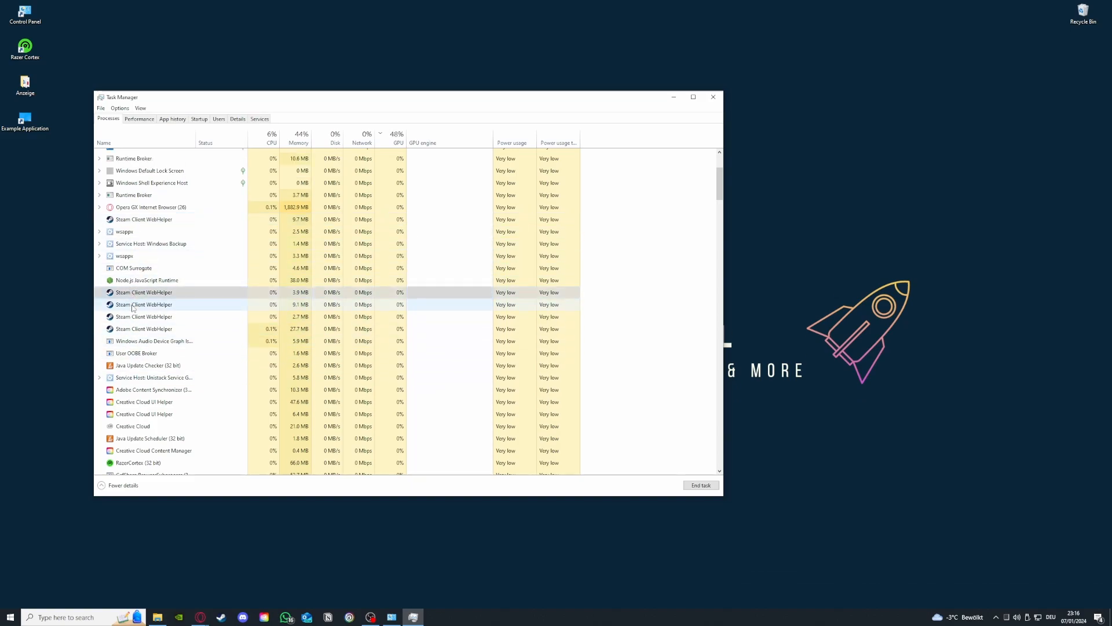
click(133, 305)
click(136, 318)
click(138, 330)
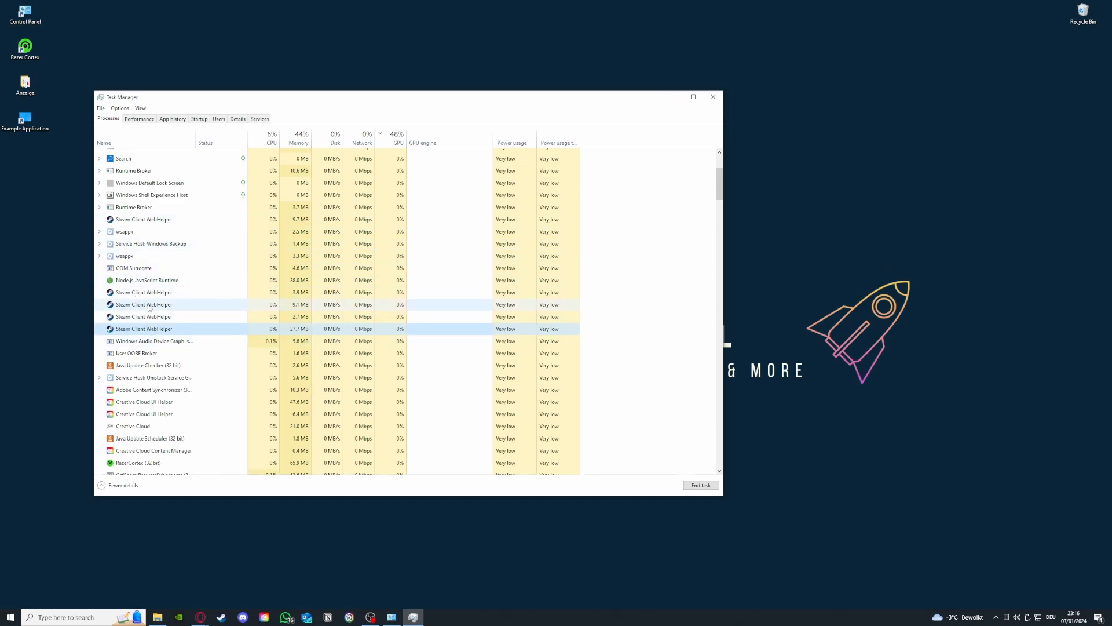
click(712, 95)
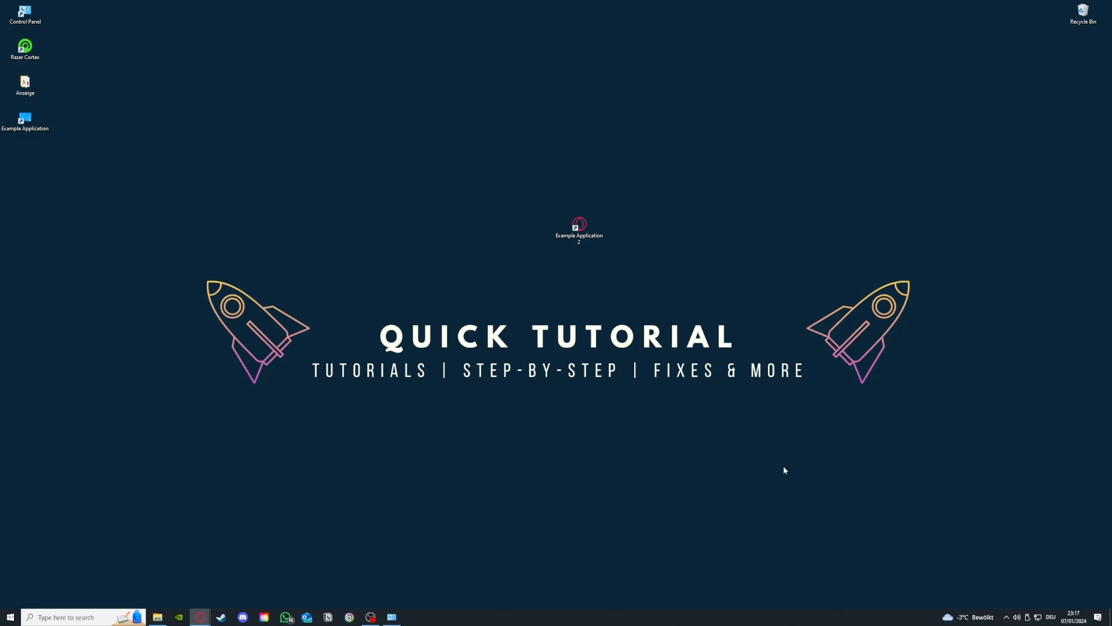
Step: Open Administrative Tools from the Control Panel's System and Security page and place its window beside the Control Panel
click(392, 617)
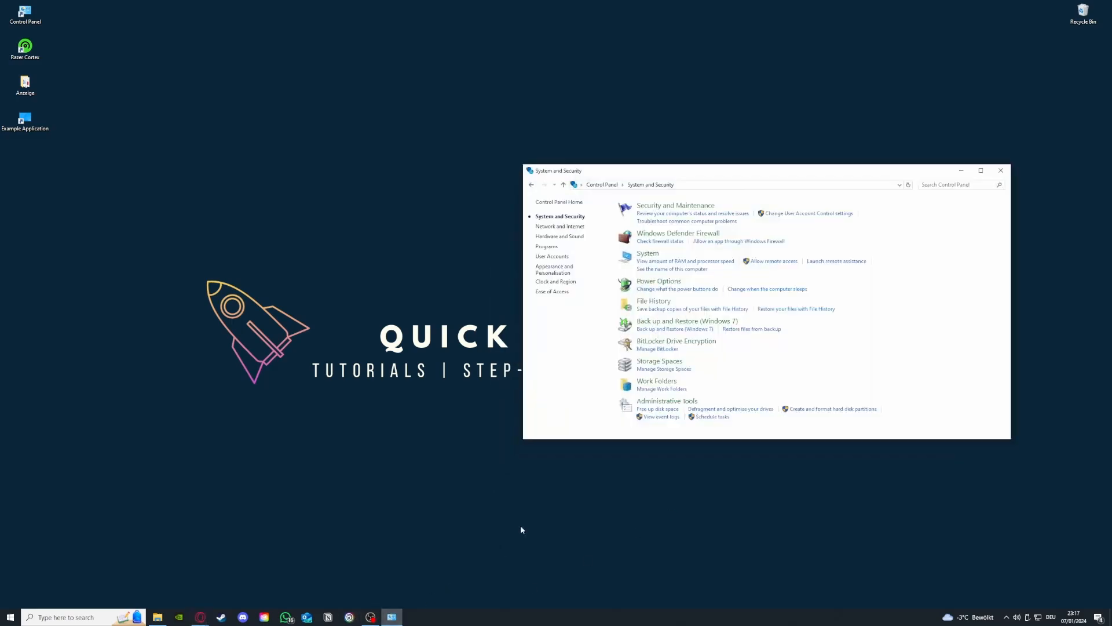
mouse_move(661, 408)
mouse_down()
mouse_move(509, 390)
mouse_move(651, 404)
mouse_up()
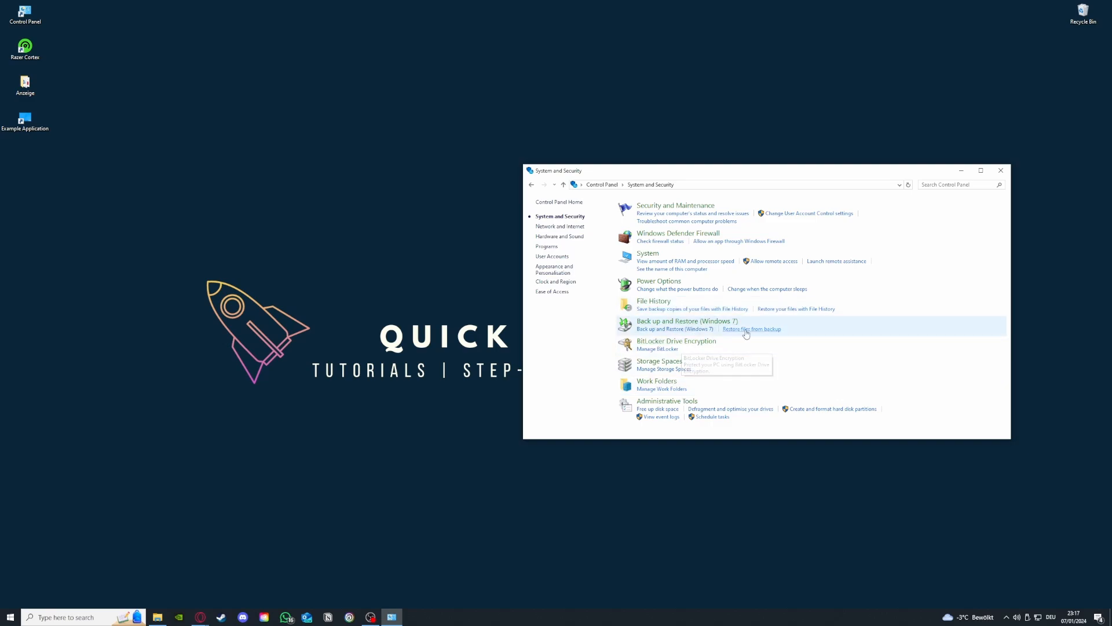
click(686, 401)
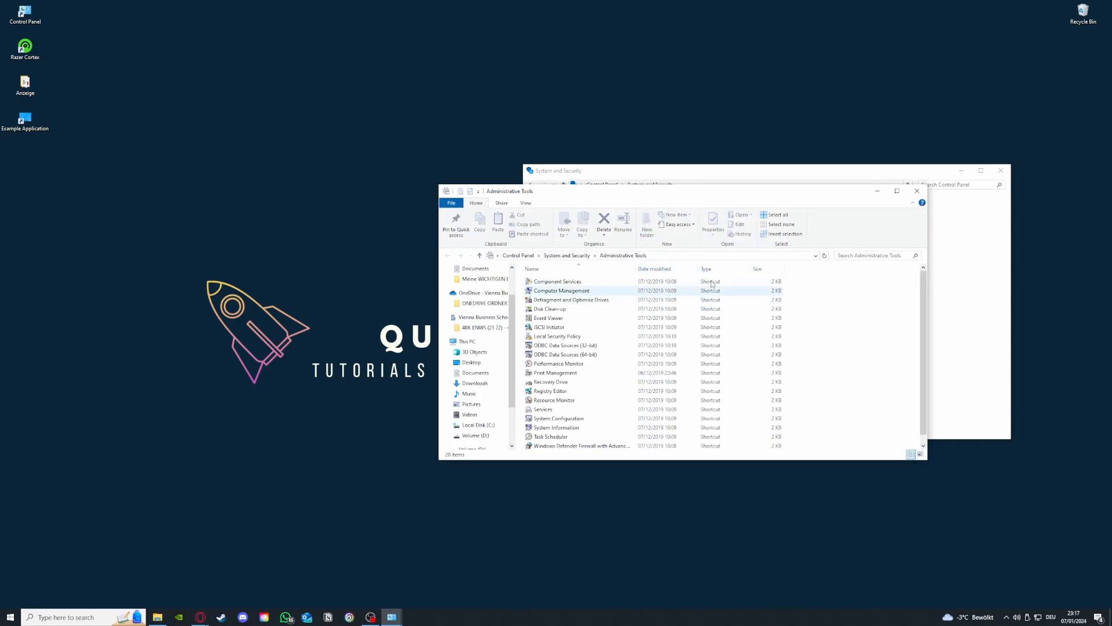
drag(683, 190, 269, 125)
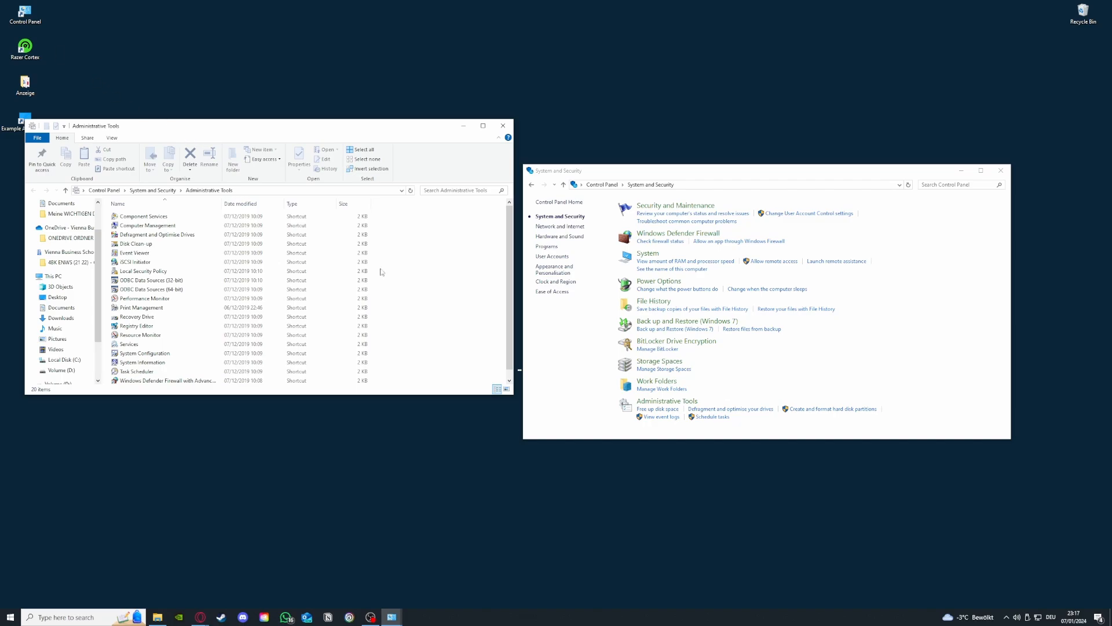
click(90, 618)
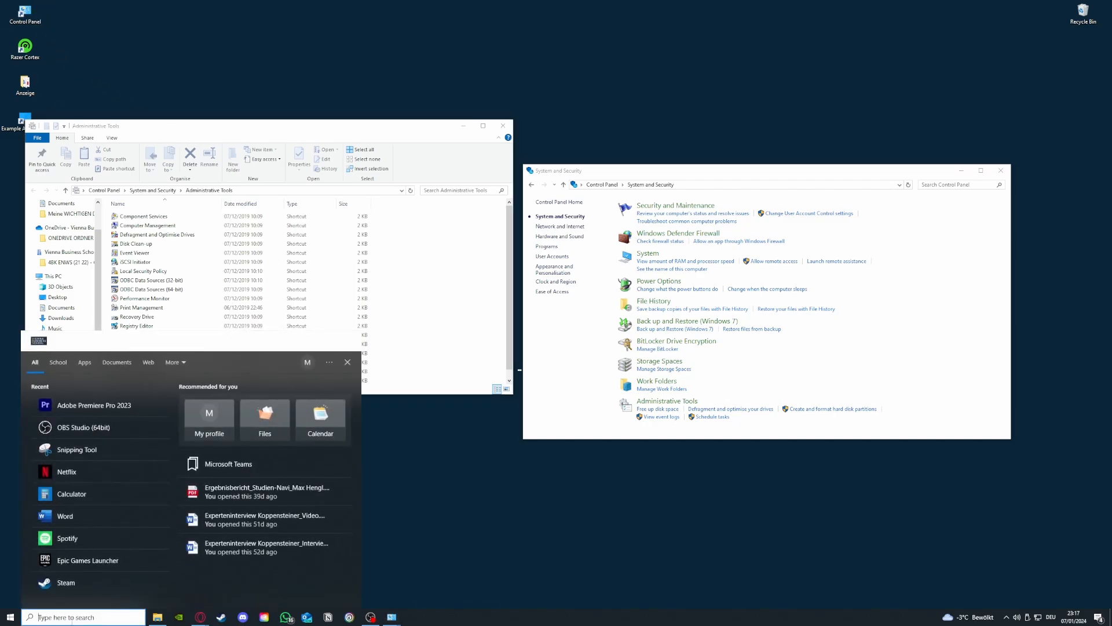
key(Escape)
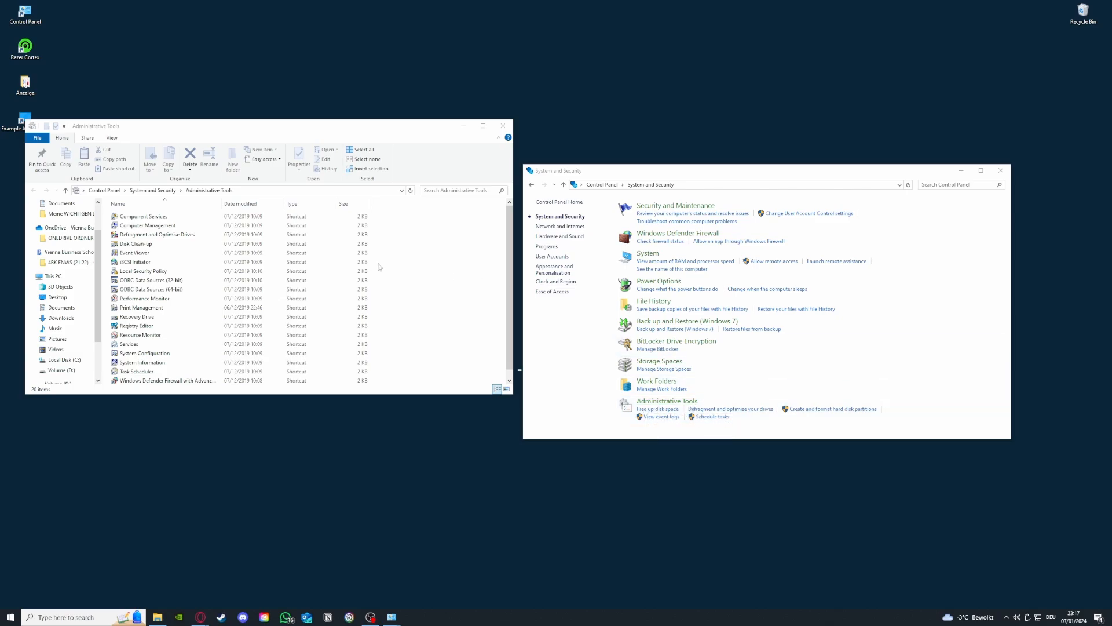
Step: View the drive choices in Disk Clean-up with (C:) chosen, dismiss the dialog and close both Control Panel windows
double_click(143, 244)
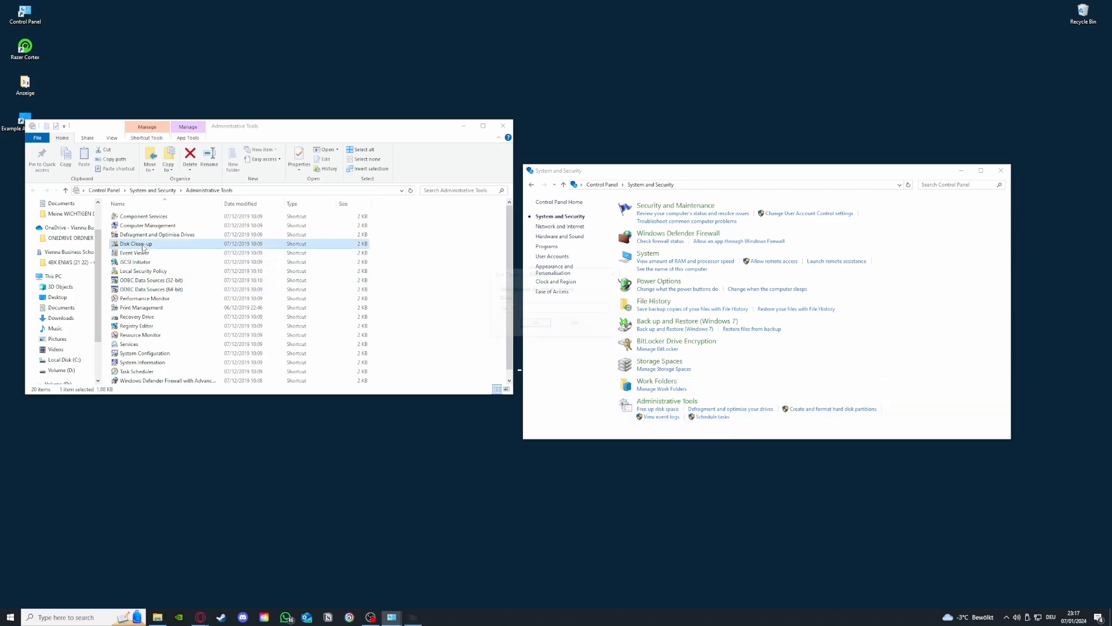
click(553, 309)
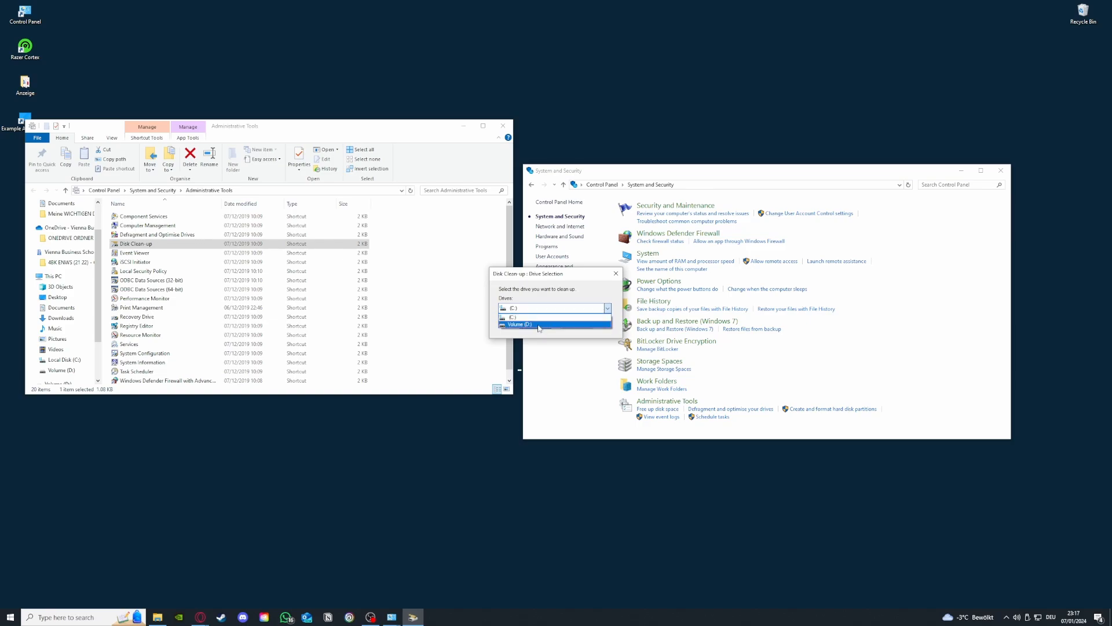
click(538, 317)
click(616, 276)
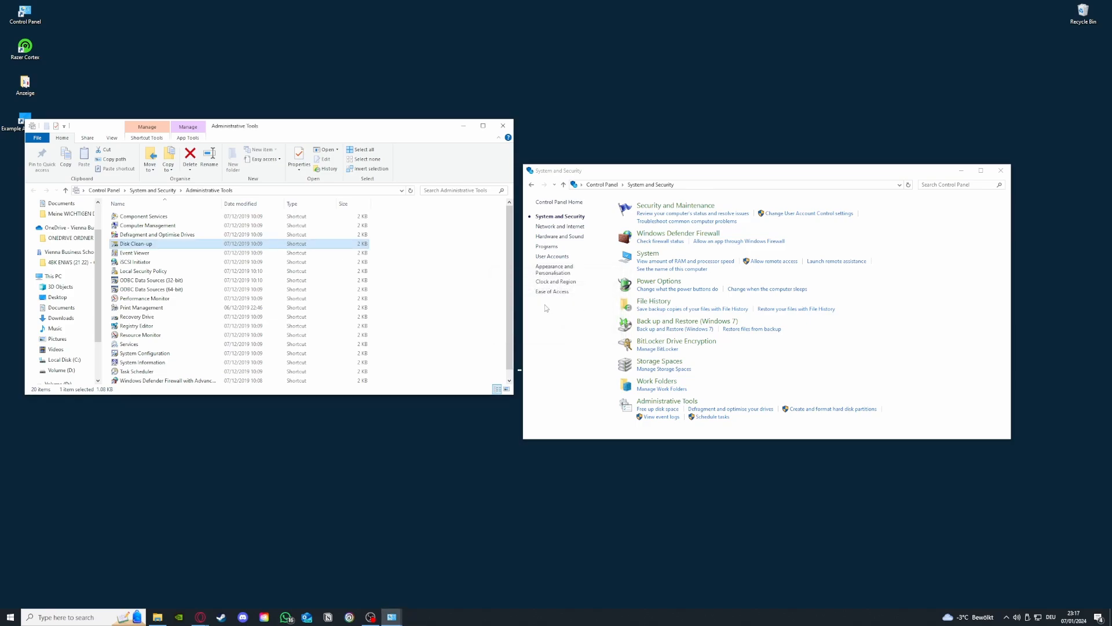
click(503, 126)
click(1000, 172)
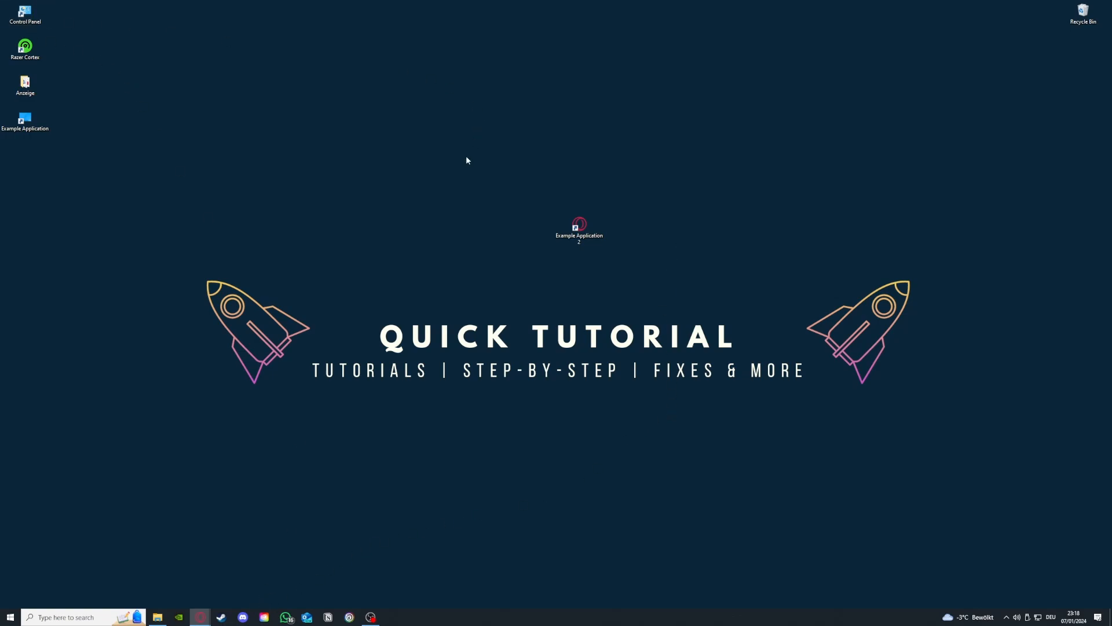
Step: Open the Control Panel's list of programs that can be uninstalled and look through the installed programs
double_click(43, 16)
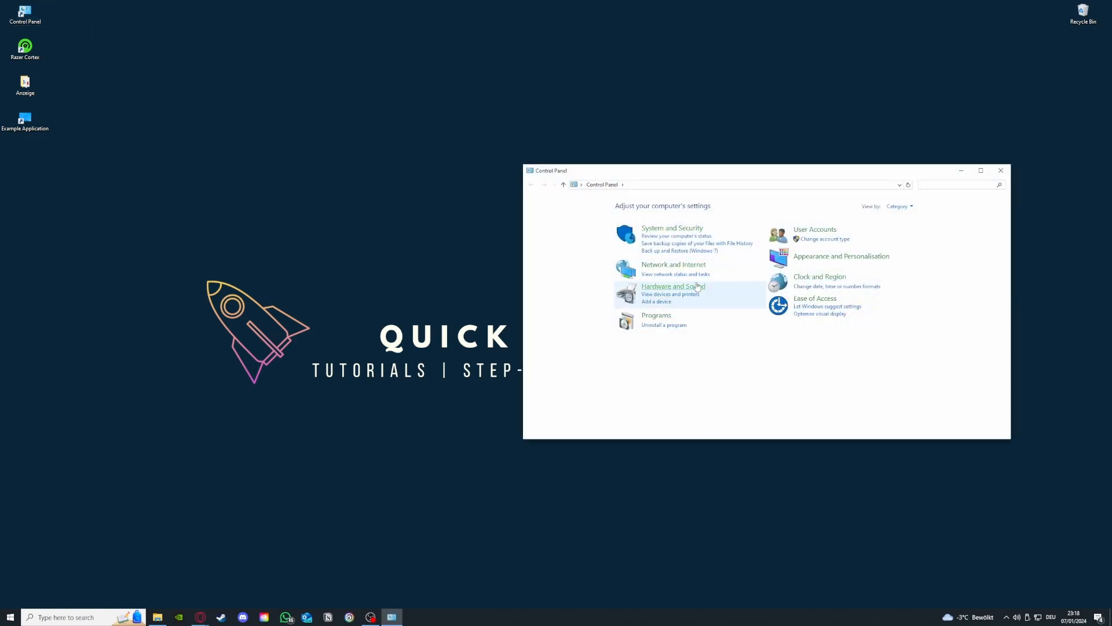
click(665, 325)
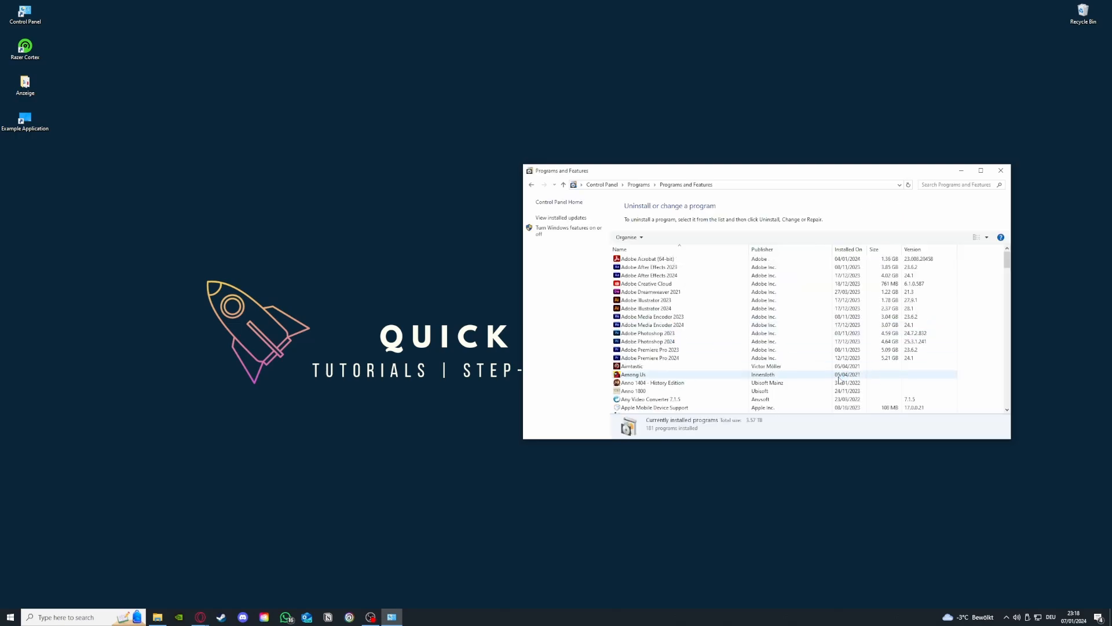
scroll(772, 346, down, 15)
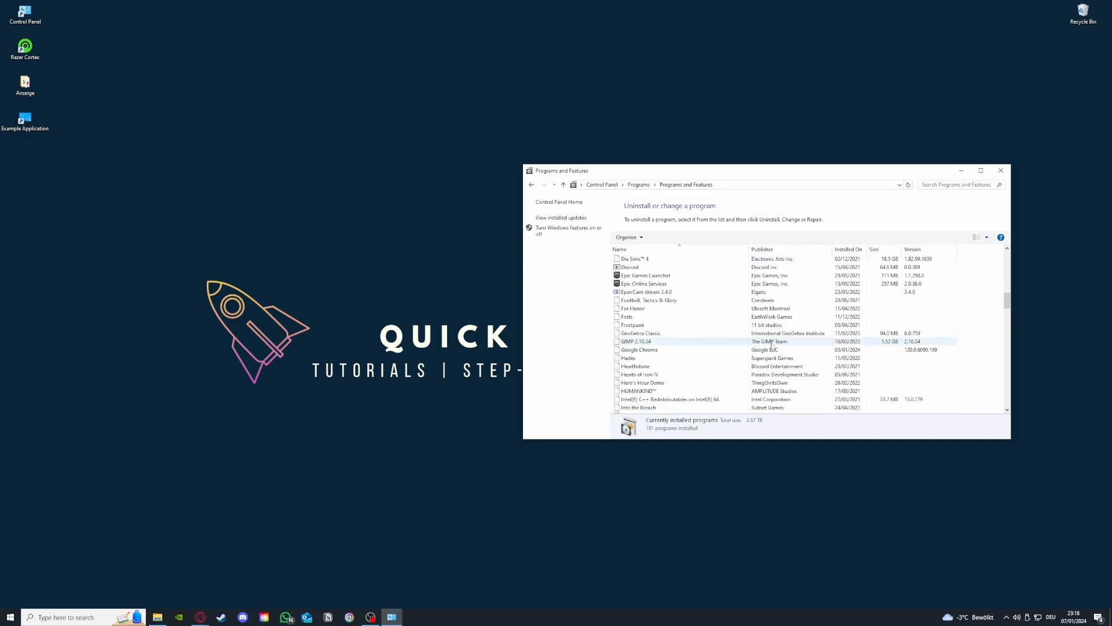
scroll(772, 346, down, 12)
scroll(720, 351, up, 6)
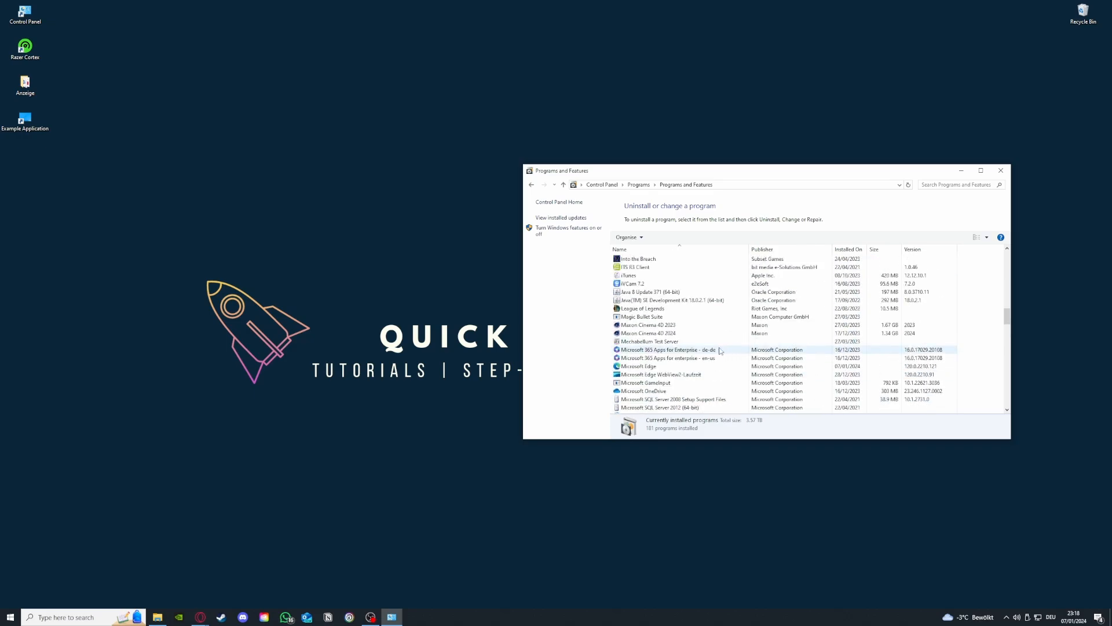
Step: Find Microsoft Teams in the installed programs, bring up its Uninstall option and dismiss it without uninstalling
scroll(720, 351, down, 3)
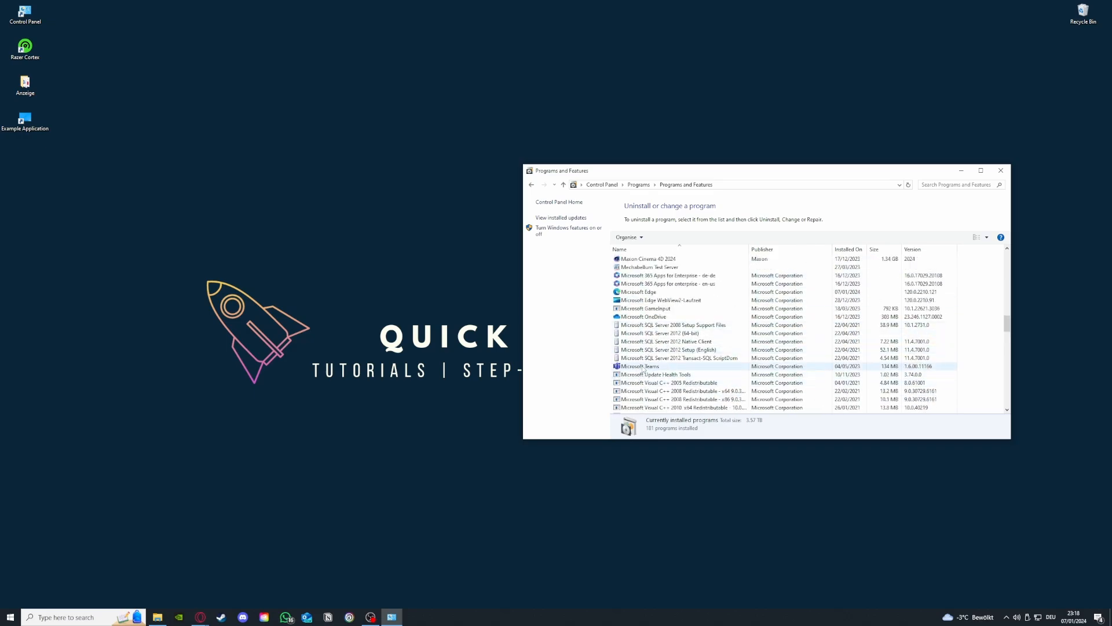
click(644, 368)
right_click(643, 369)
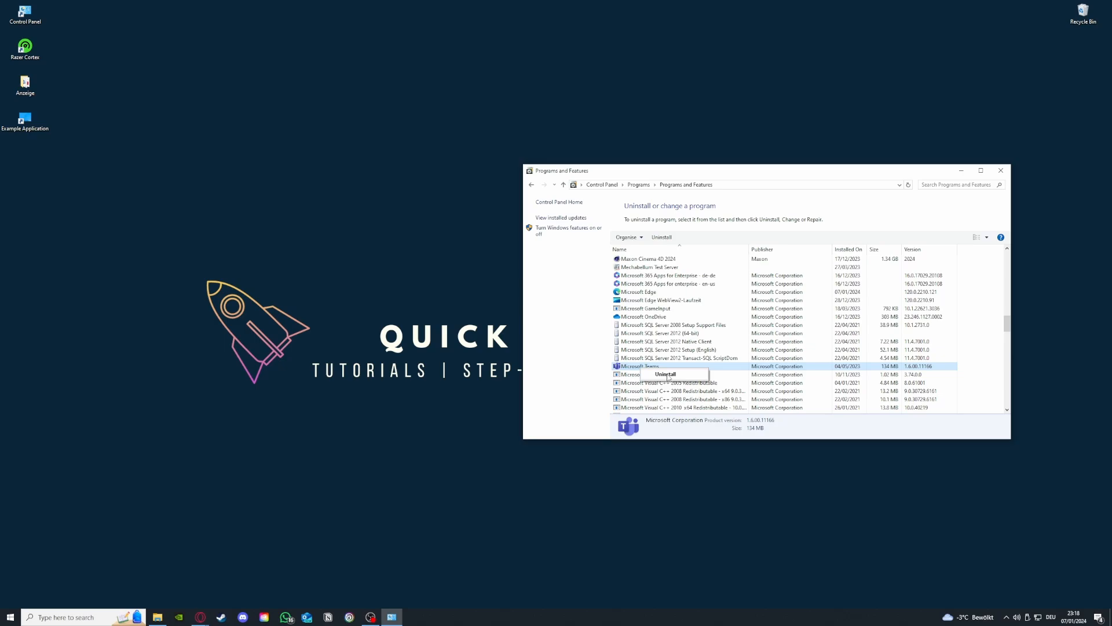
click(556, 301)
Step: Return to the Control Panel home page, search for "window" and open Windows Defender Firewall
click(532, 186)
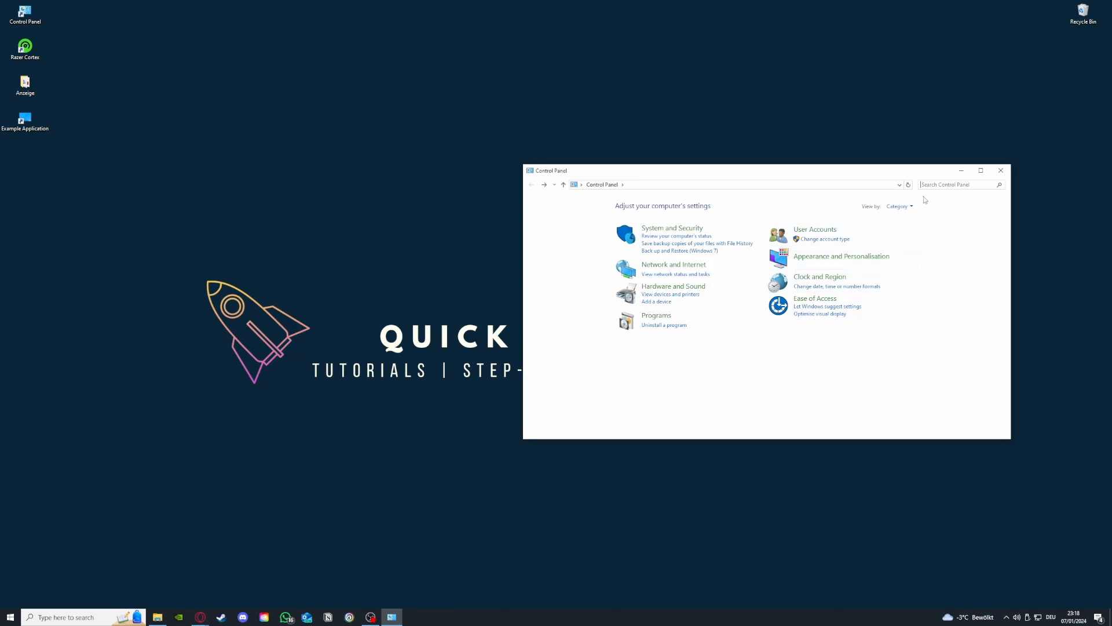
text(window)
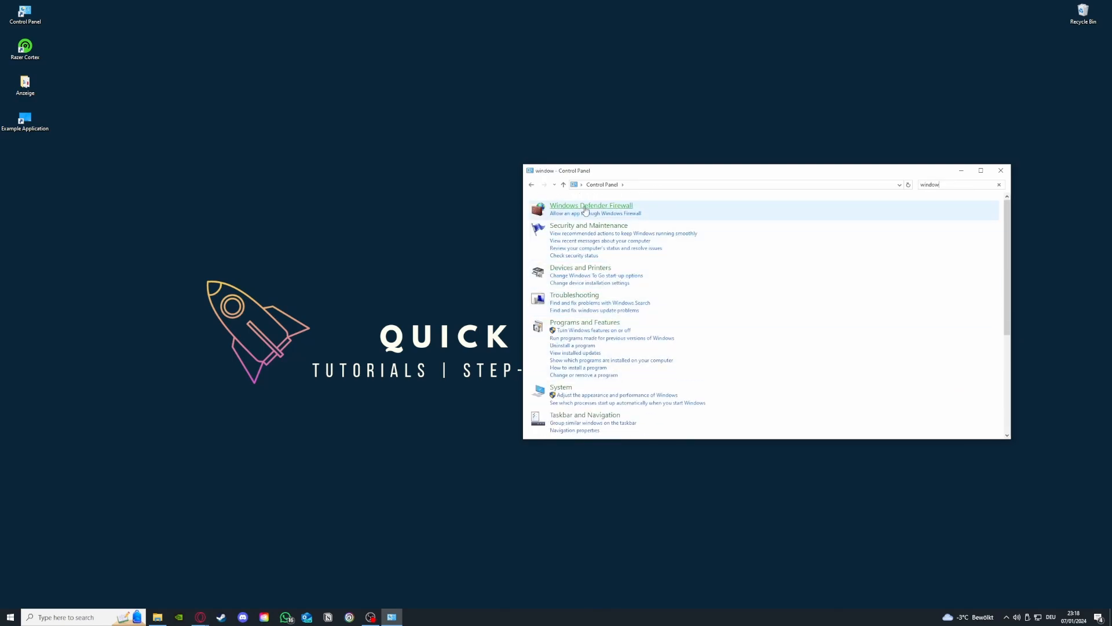
click(613, 206)
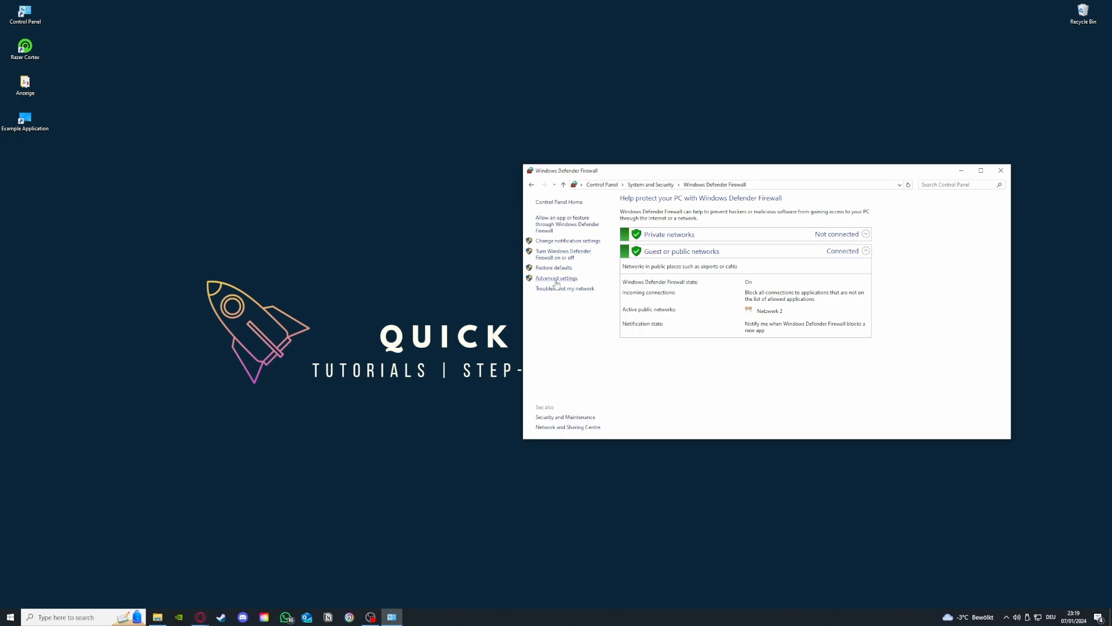
Step: Look through the apps allowed to communicate through Windows Defender Firewall and return to the firewall overview
click(560, 226)
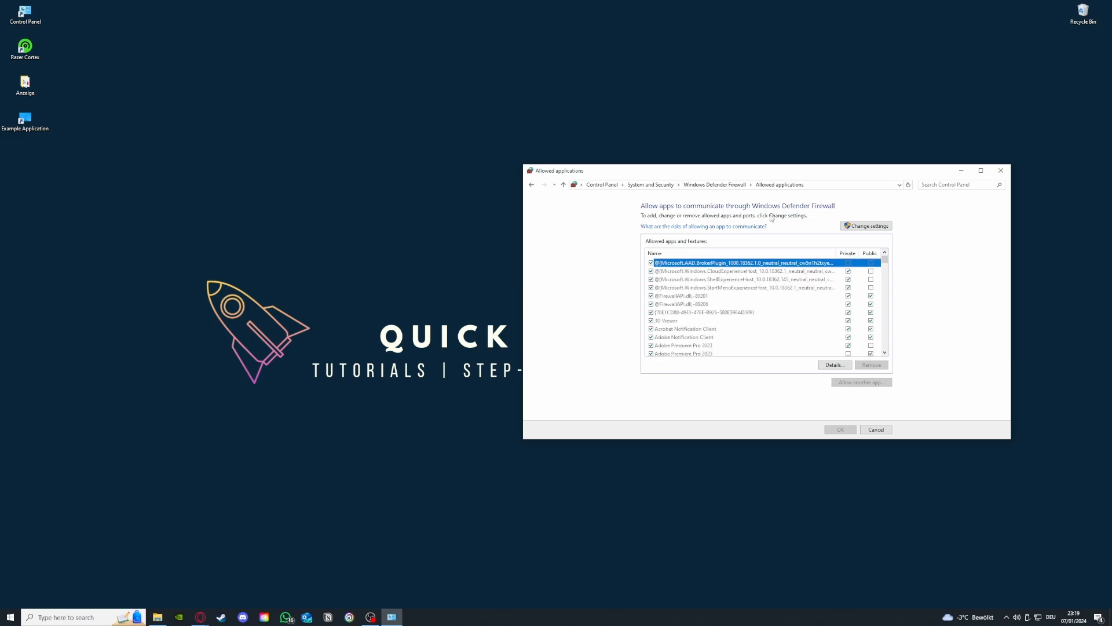
click(532, 185)
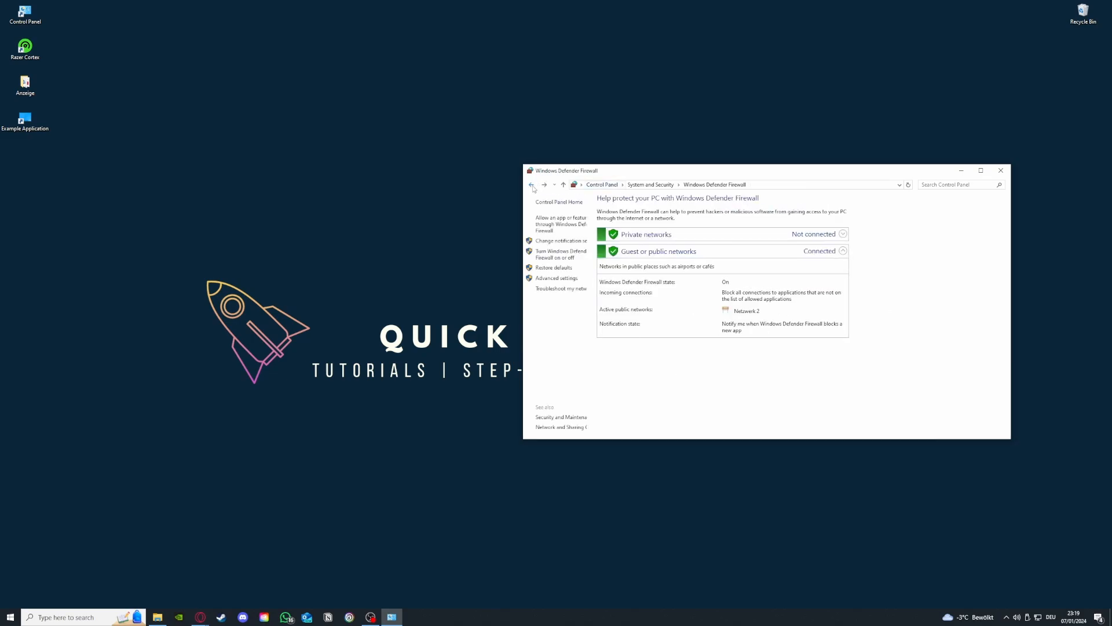
click(557, 225)
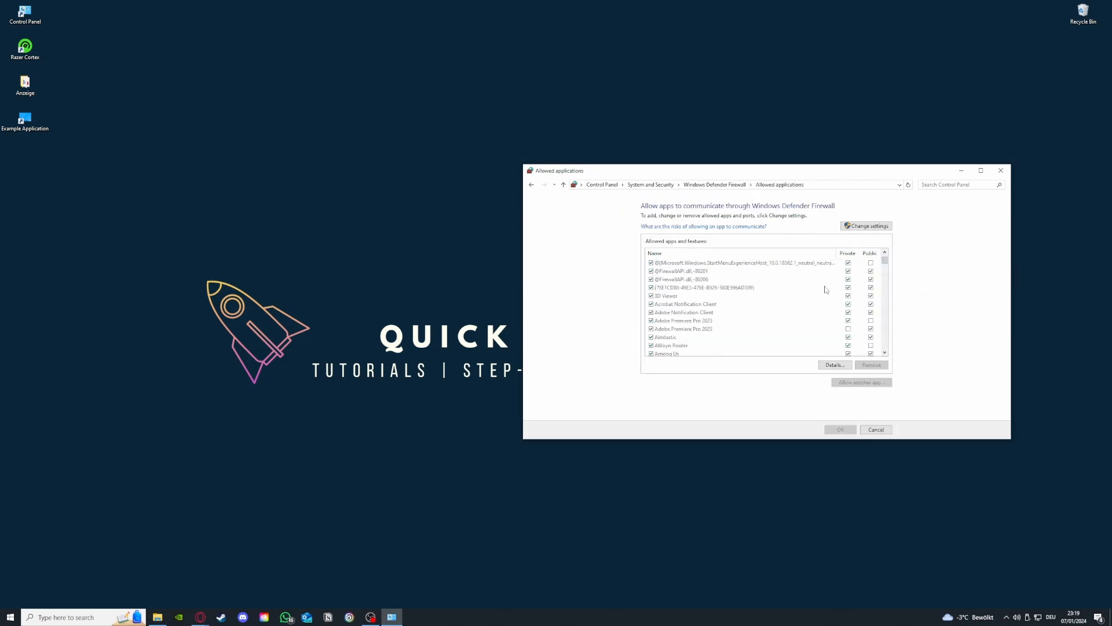
scroll(825, 287, down, 10)
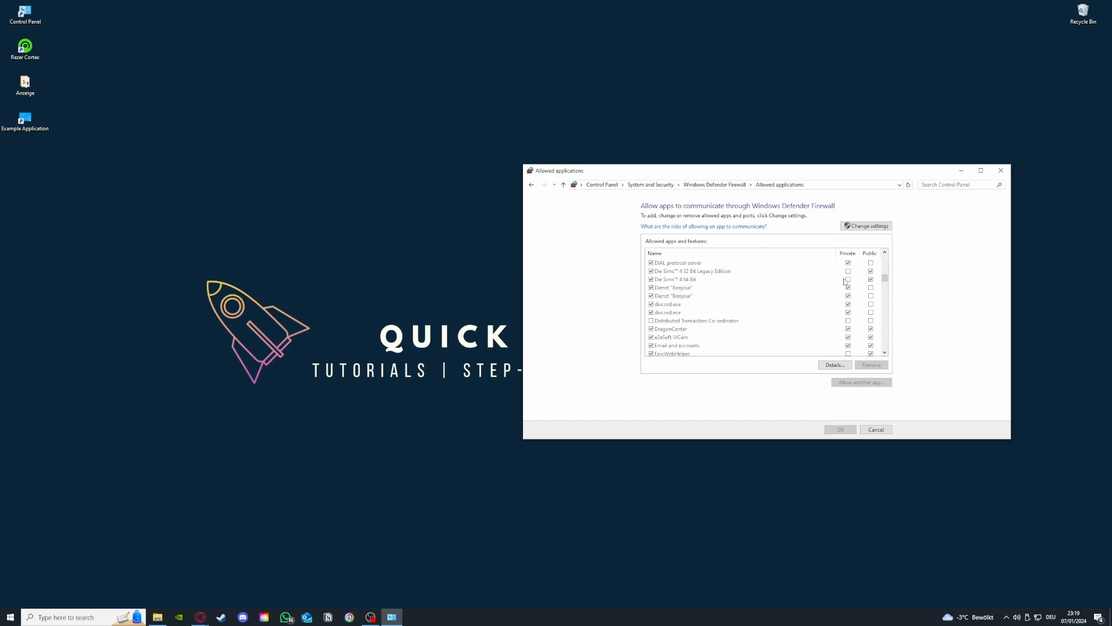
click(530, 186)
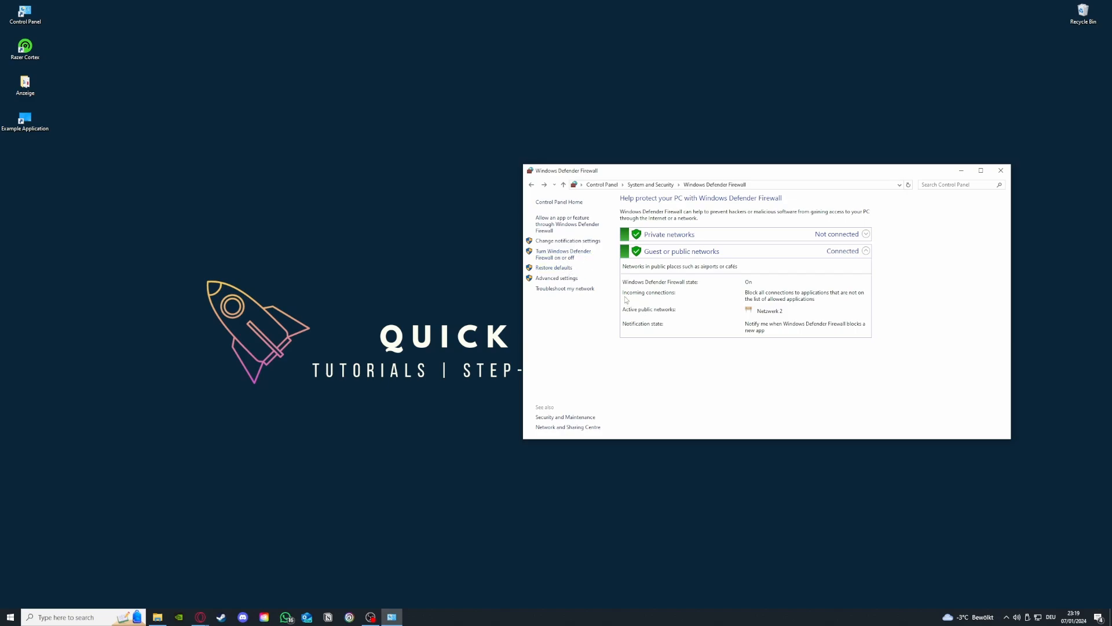
Step: Open the firewall's advanced settings and look through the Inbound Rules after a brief view of the Outbound Rules
click(570, 280)
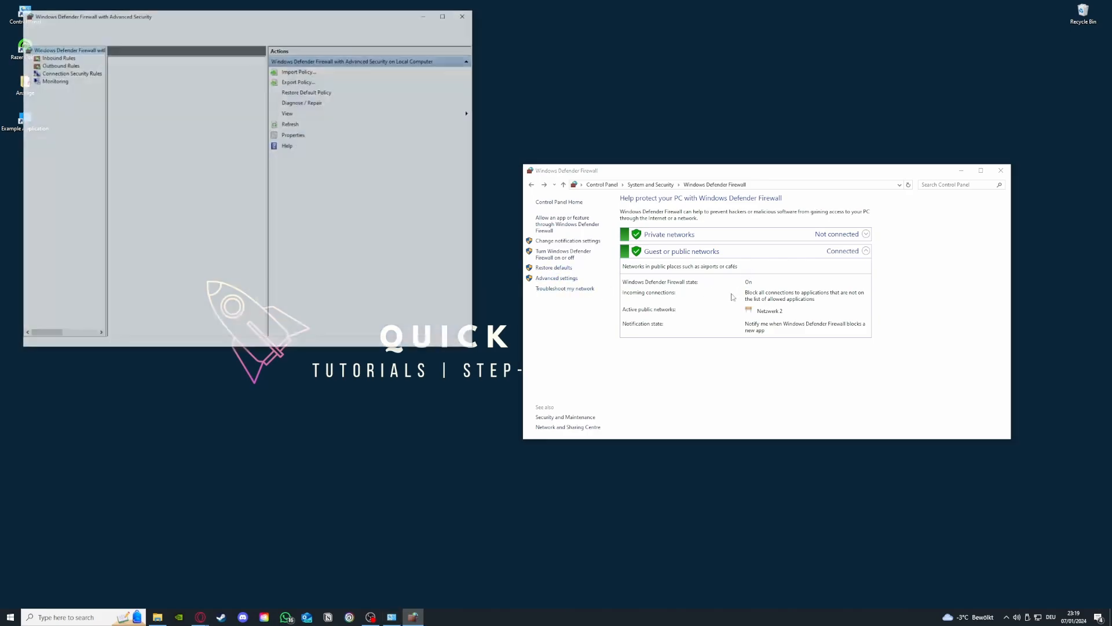
scroll(172, 134, down, 3)
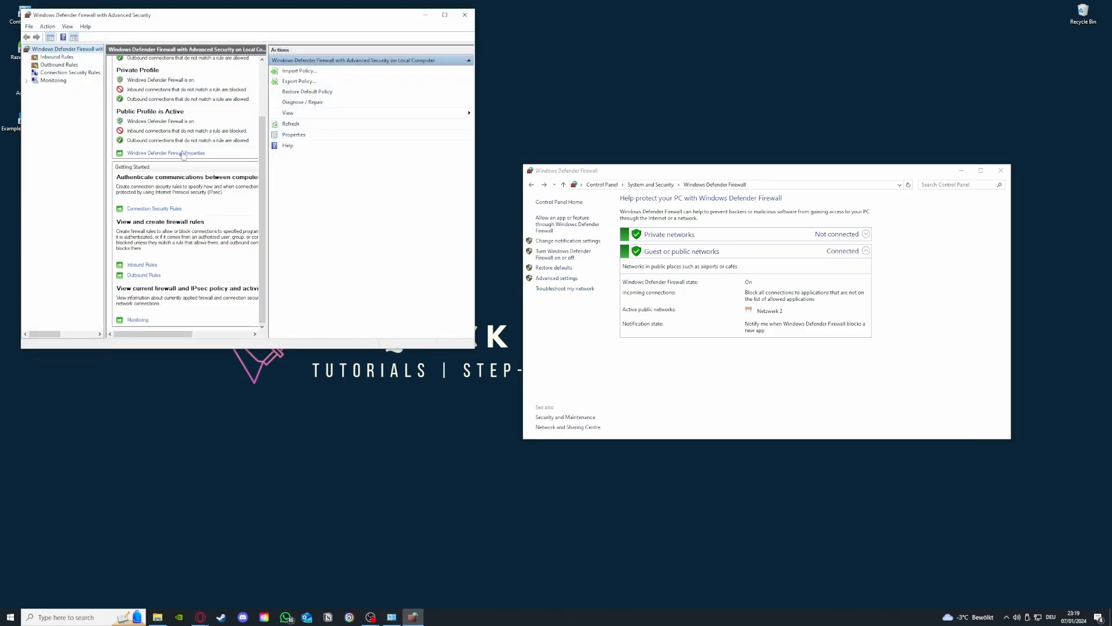
click(58, 57)
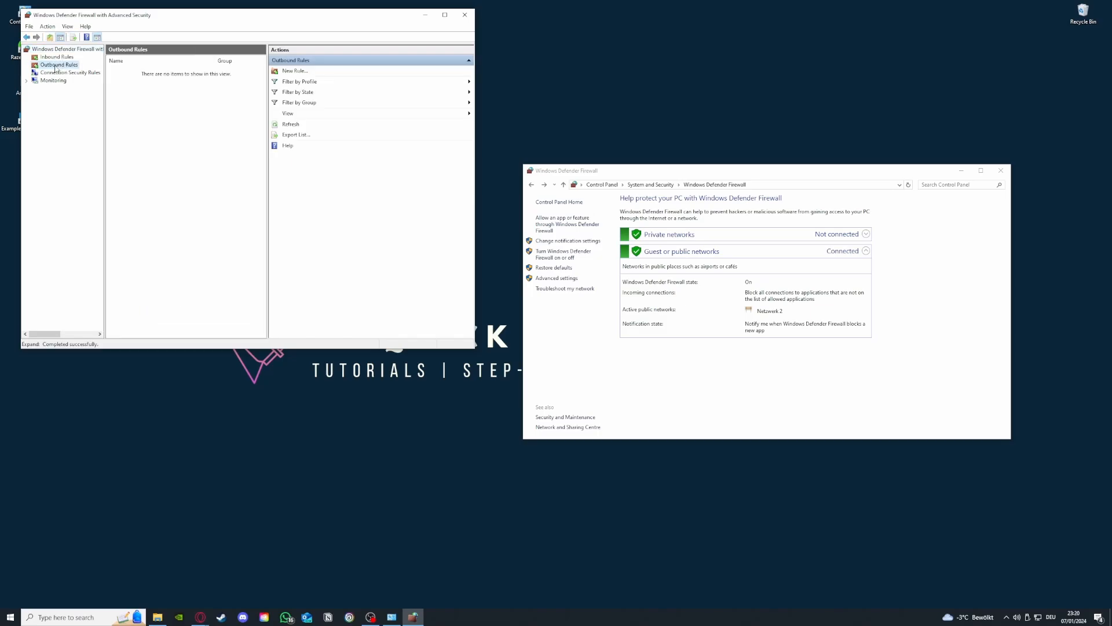
click(59, 64)
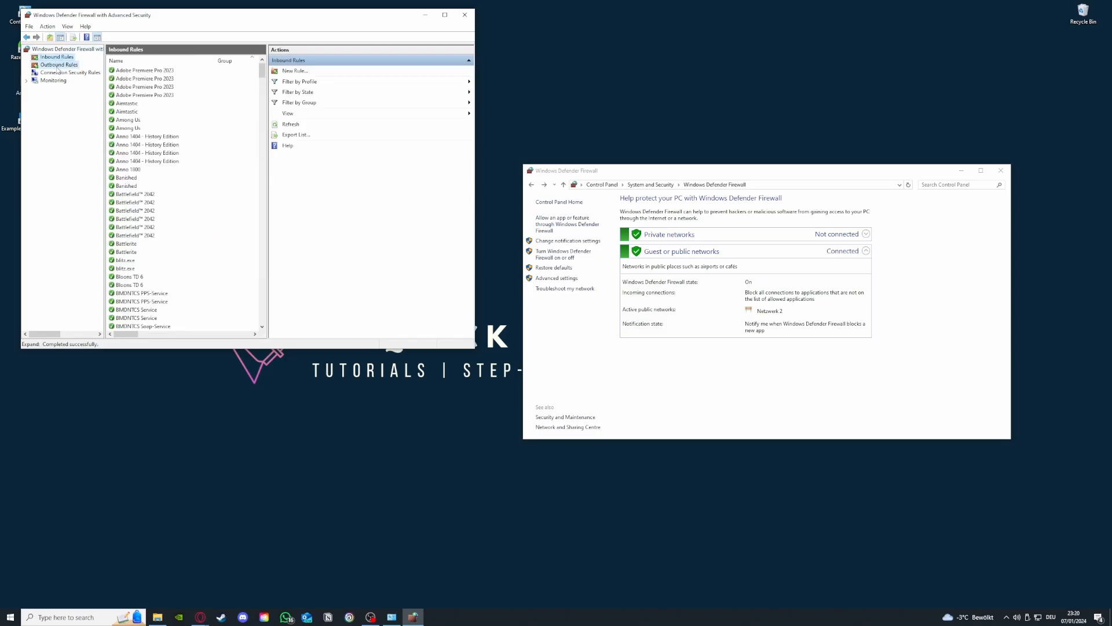
click(58, 58)
scroll(181, 176, down, 15)
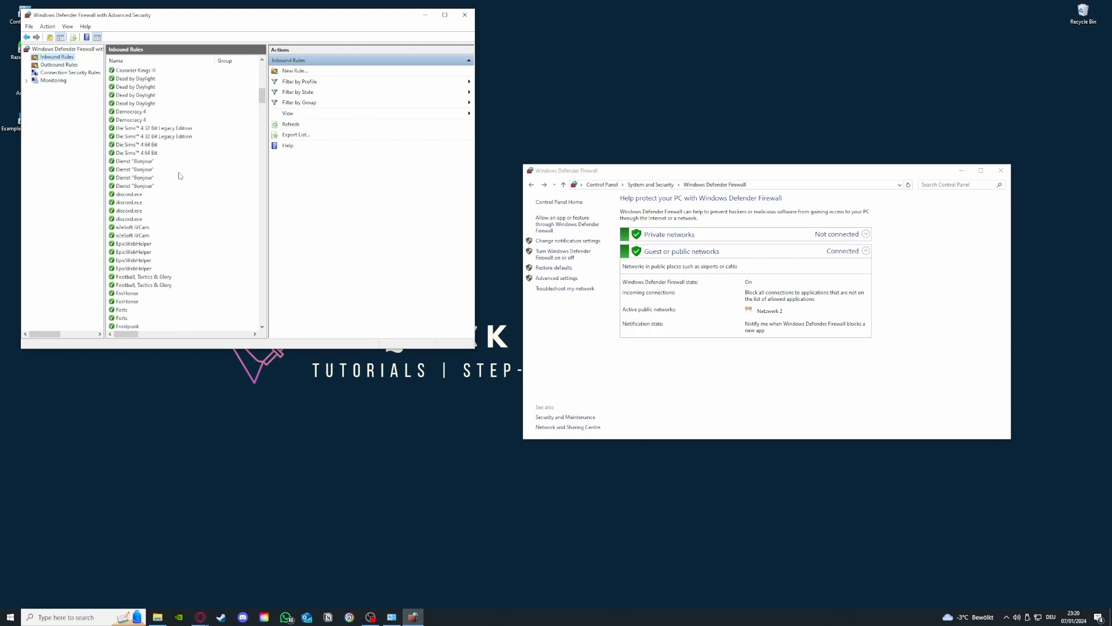
Step: View the rule types in the New Inbound Rule Wizard, close it without creating a rule and examine further inbound rules
click(312, 72)
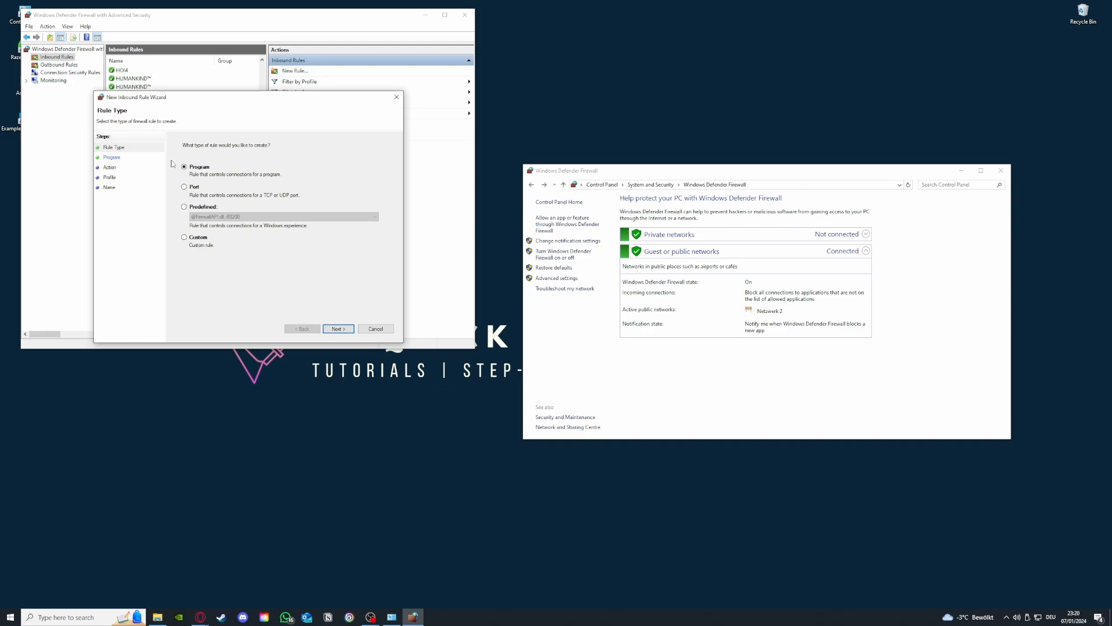
click(400, 98)
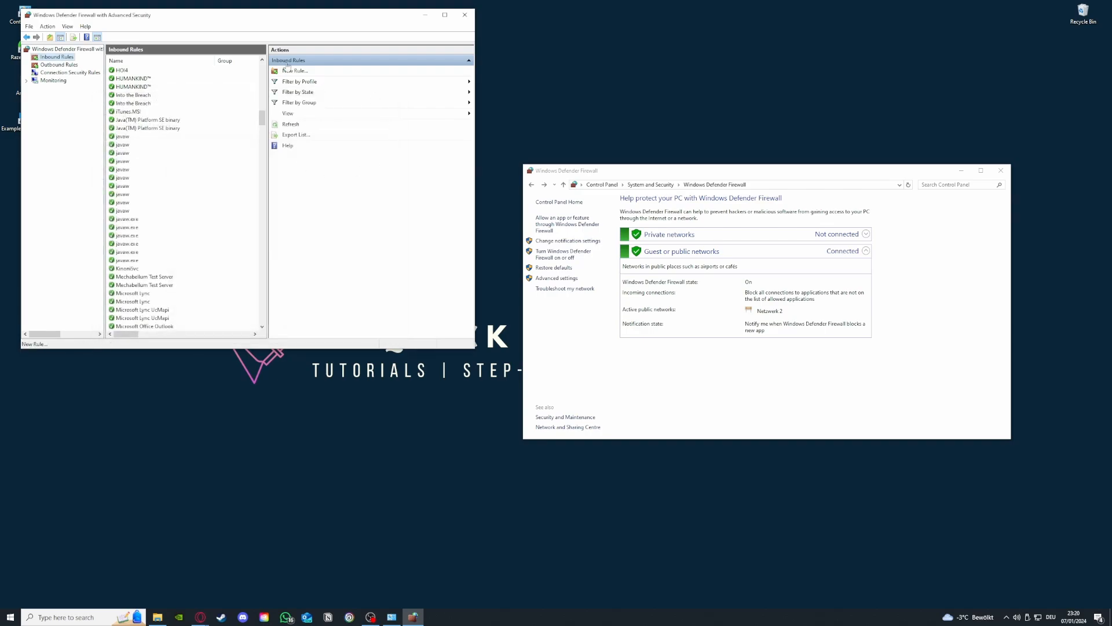
scroll(204, 280, down, 10)
scroll(204, 280, down, 8)
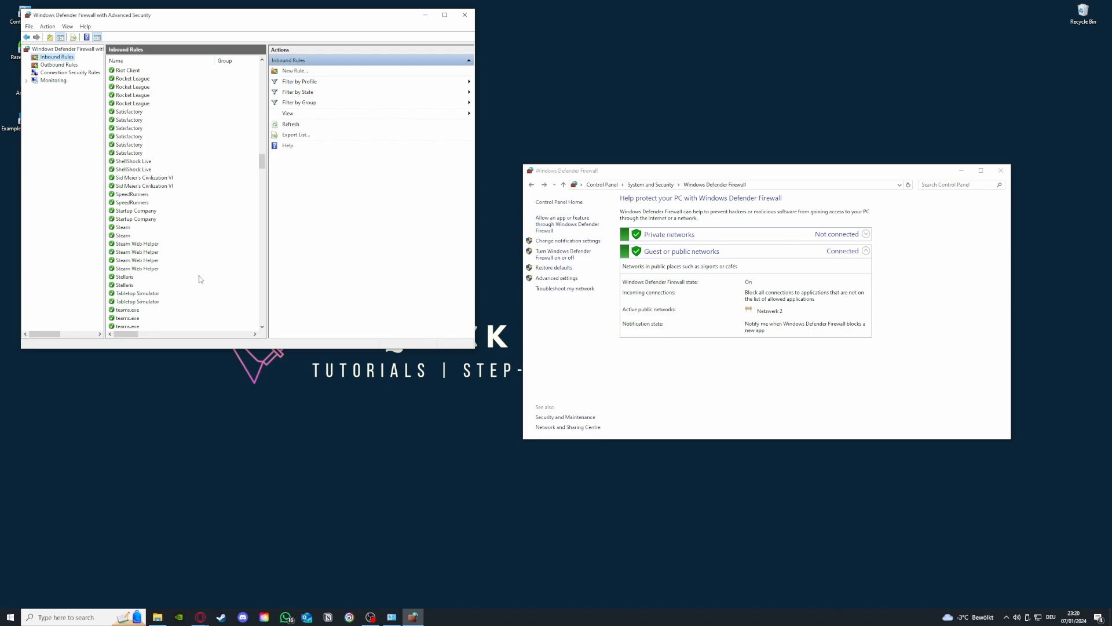
Step: Look through the Outbound Rules list and switch between it and the Inbound Rules to compare them
click(59, 65)
click(58, 57)
click(60, 65)
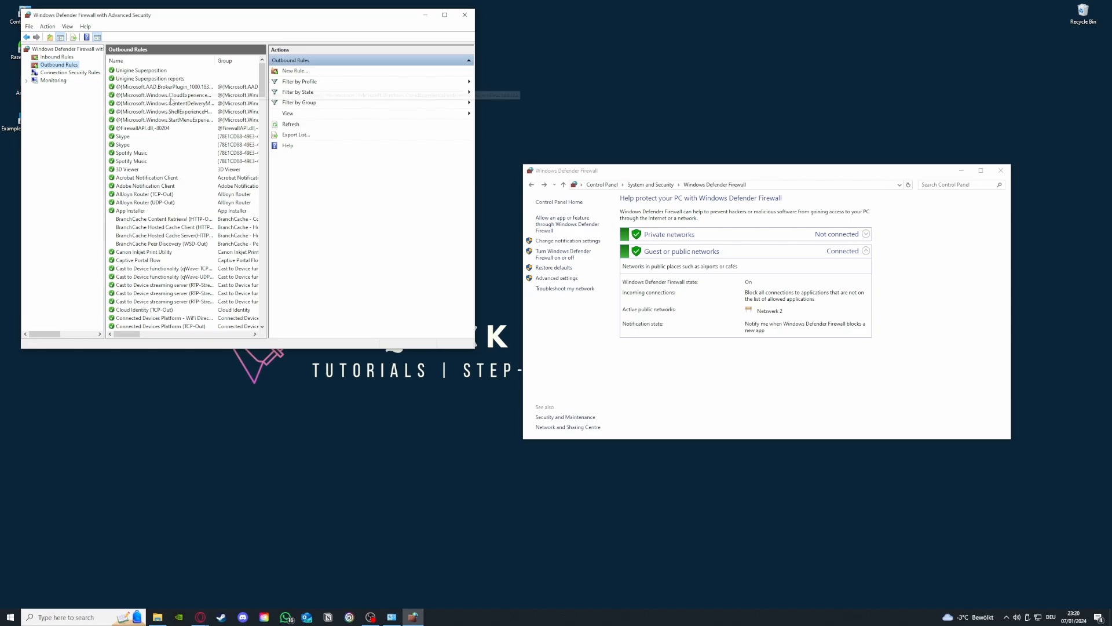
scroll(168, 104, down, 15)
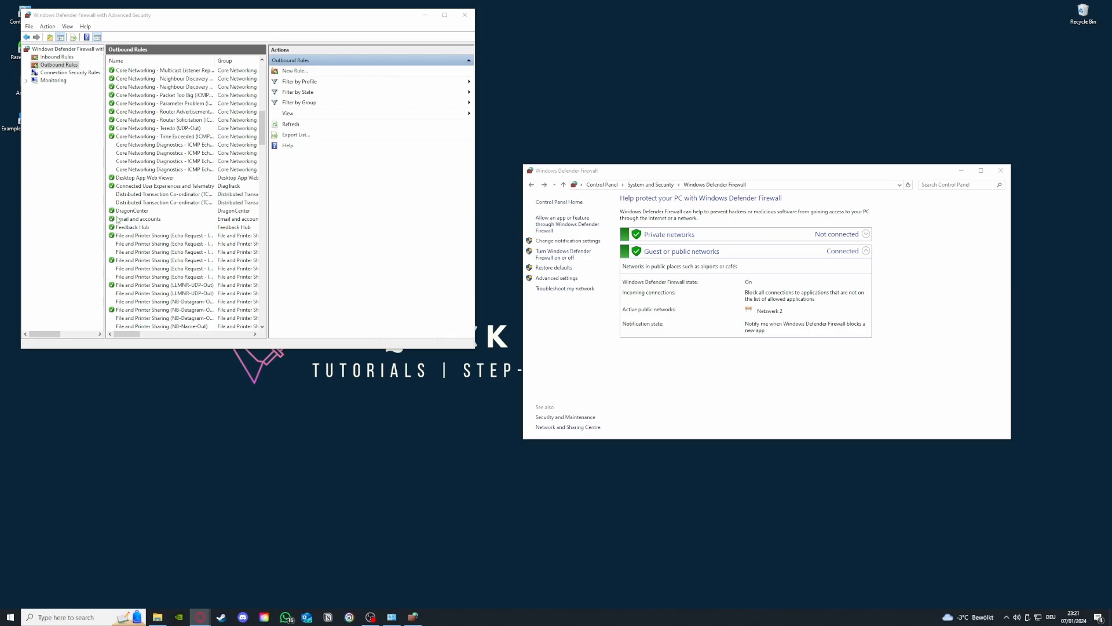
scroll(118, 220, up, 10)
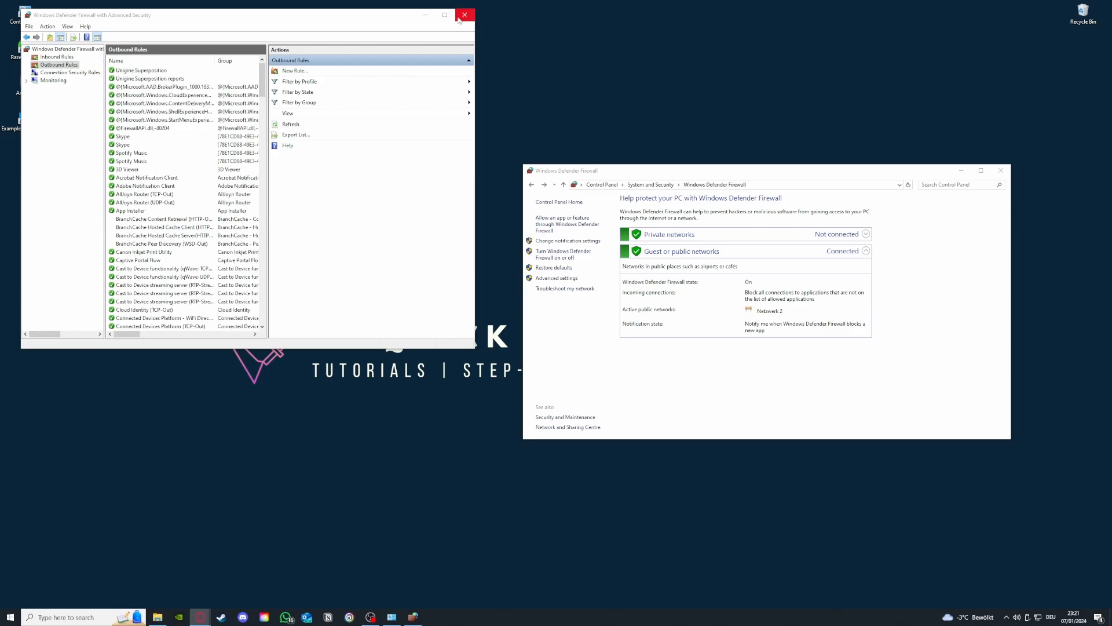
click(51, 57)
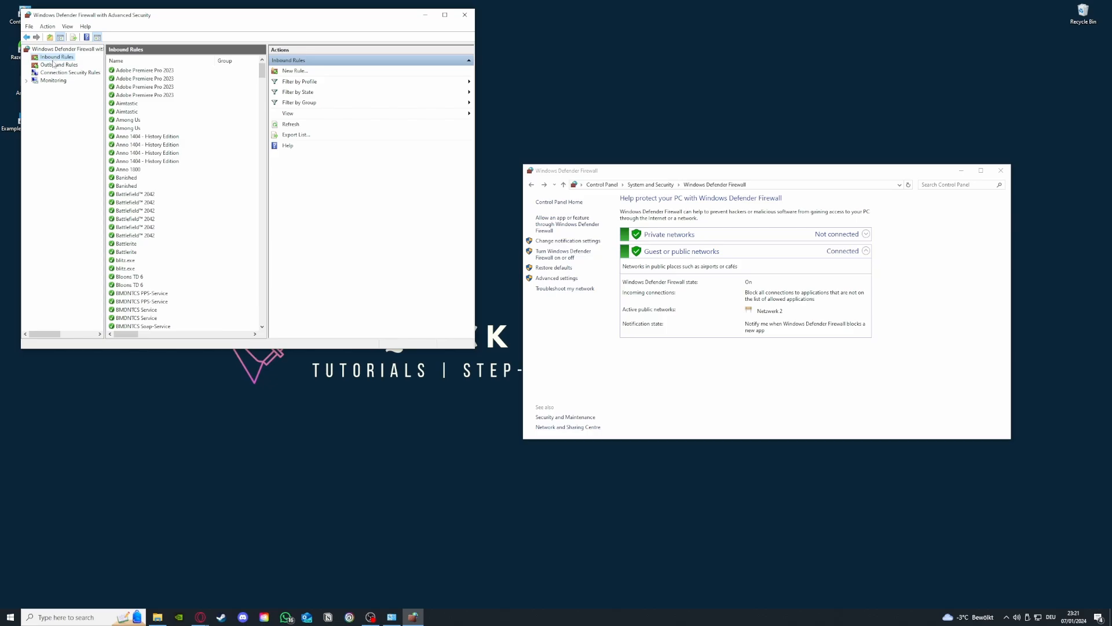
click(55, 65)
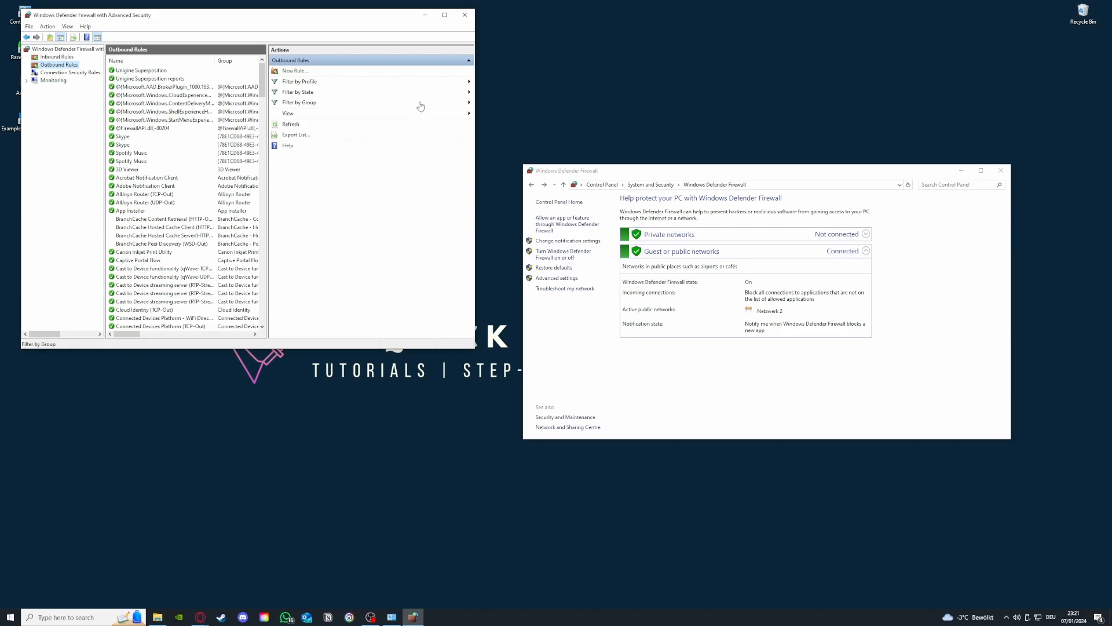
Step: Close both firewall windows and move the Example Application 2 shortcut to another spot on the desktop
click(464, 14)
click(1000, 171)
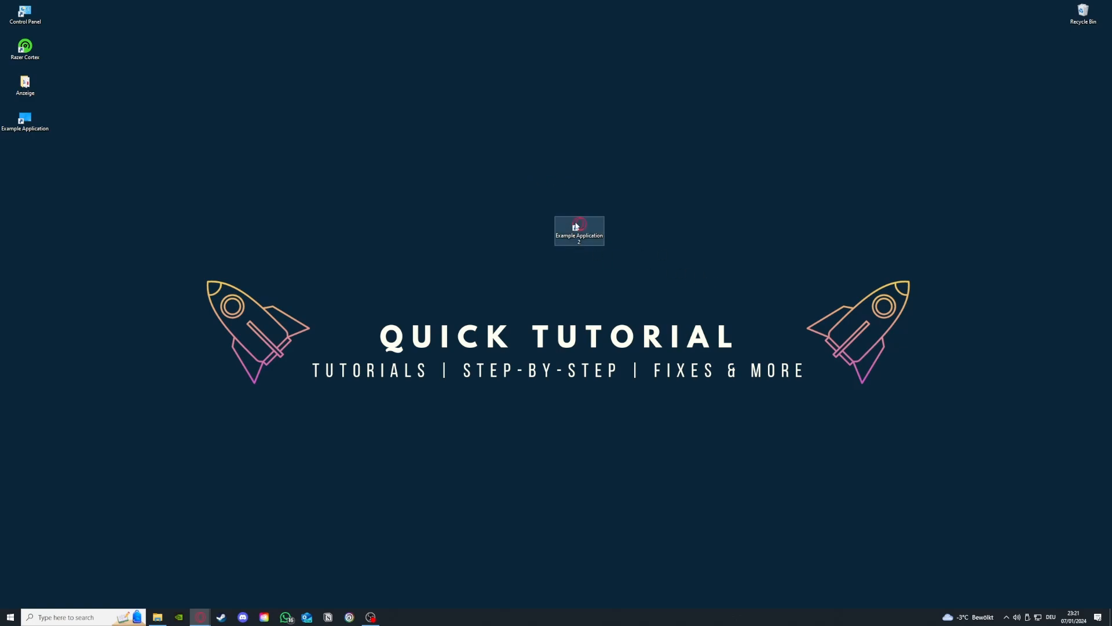
drag(580, 229, 428, 195)
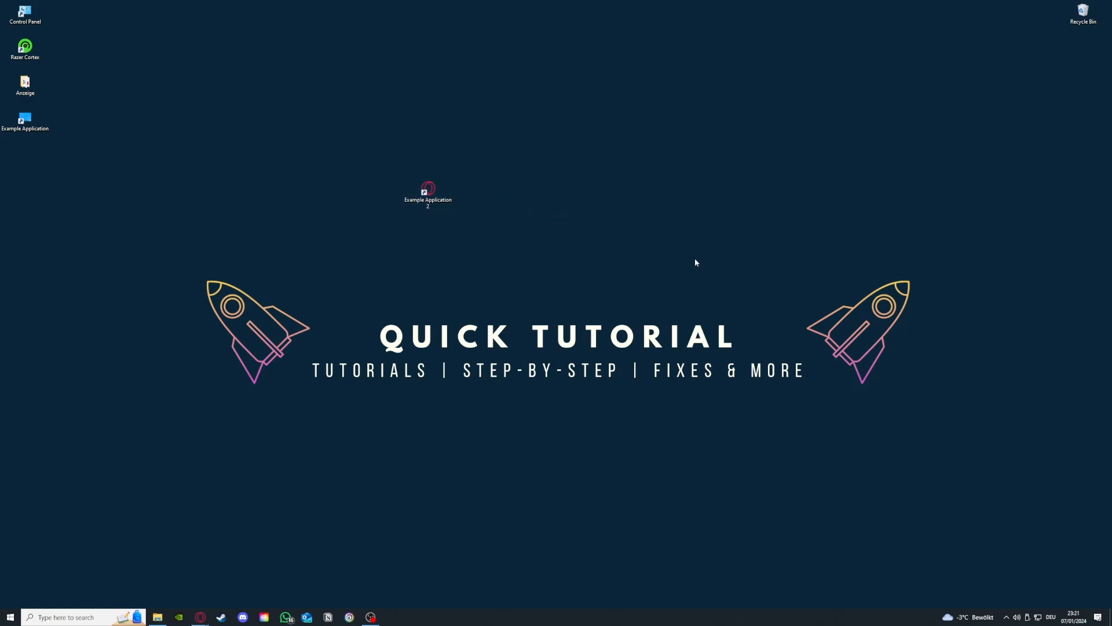